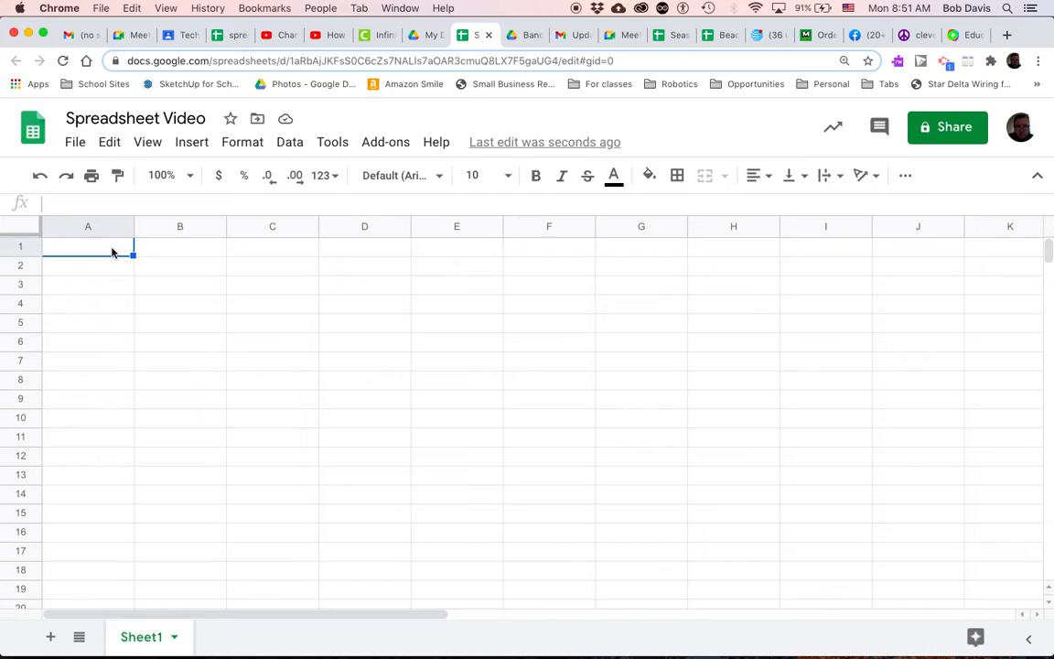
pyautogui.click(166, 249)
pyautogui.click(155, 292)
pyautogui.click(111, 290)
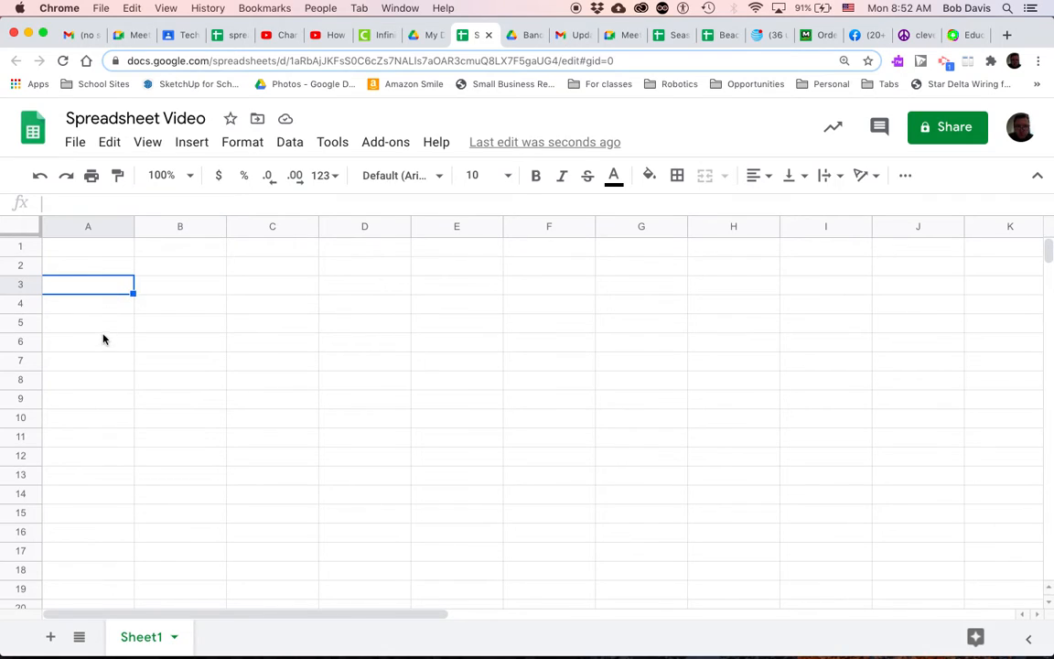
pyautogui.click(103, 326)
pyautogui.click(174, 326)
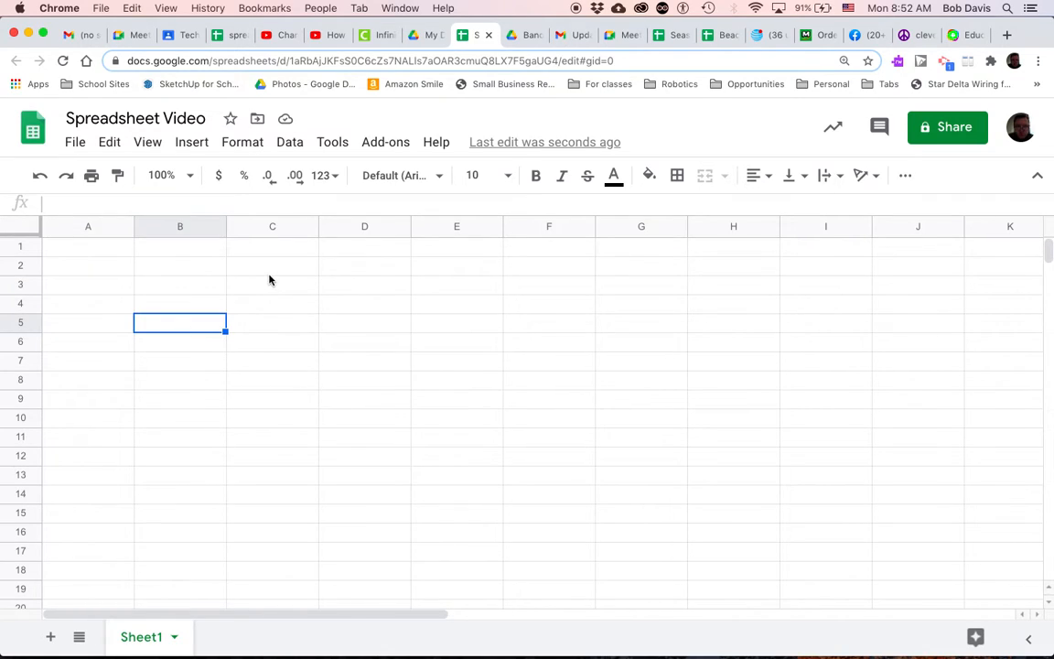
pyautogui.click(273, 286)
pyautogui.click(471, 267)
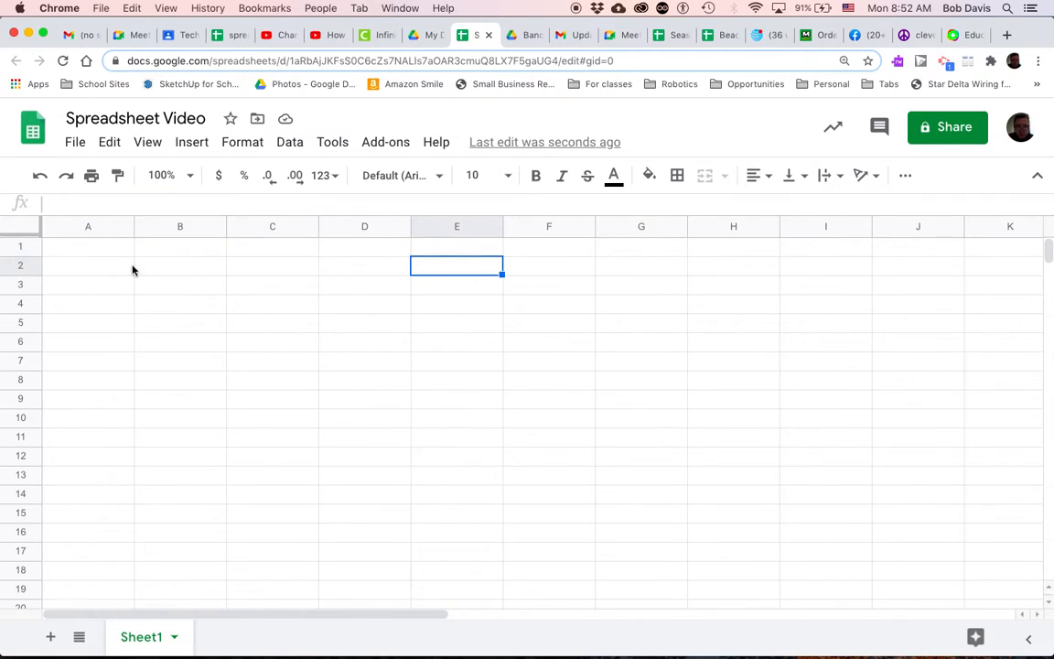
pyautogui.click(91, 243)
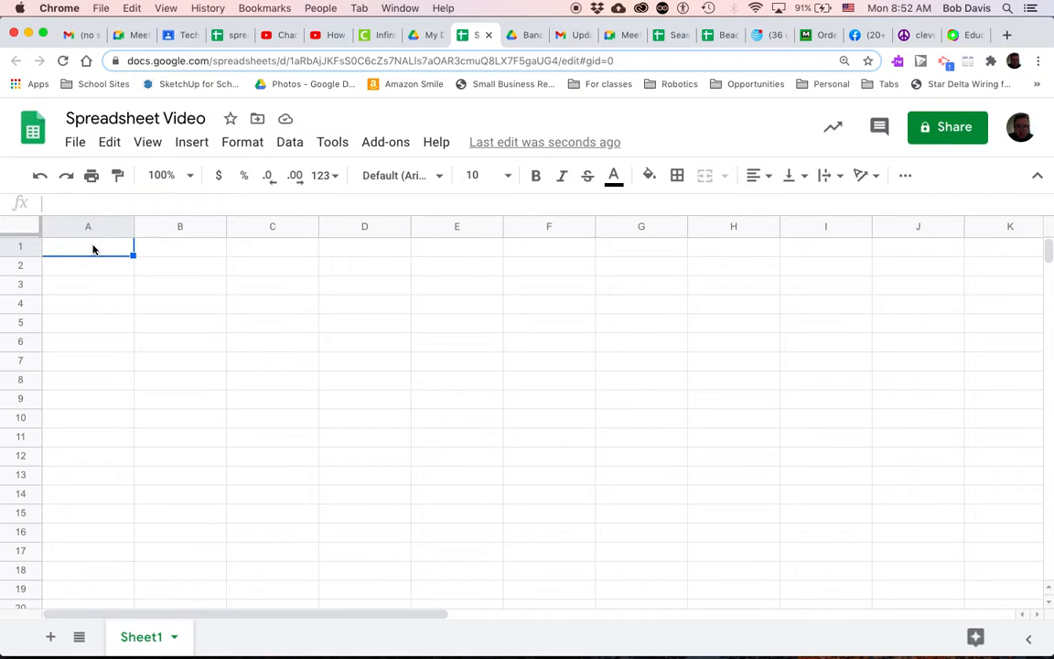
# Step: Merge cells A1 and B1 into a single title cell
pyautogui.moveTo(92, 248); pyautogui.dragTo(179, 251)
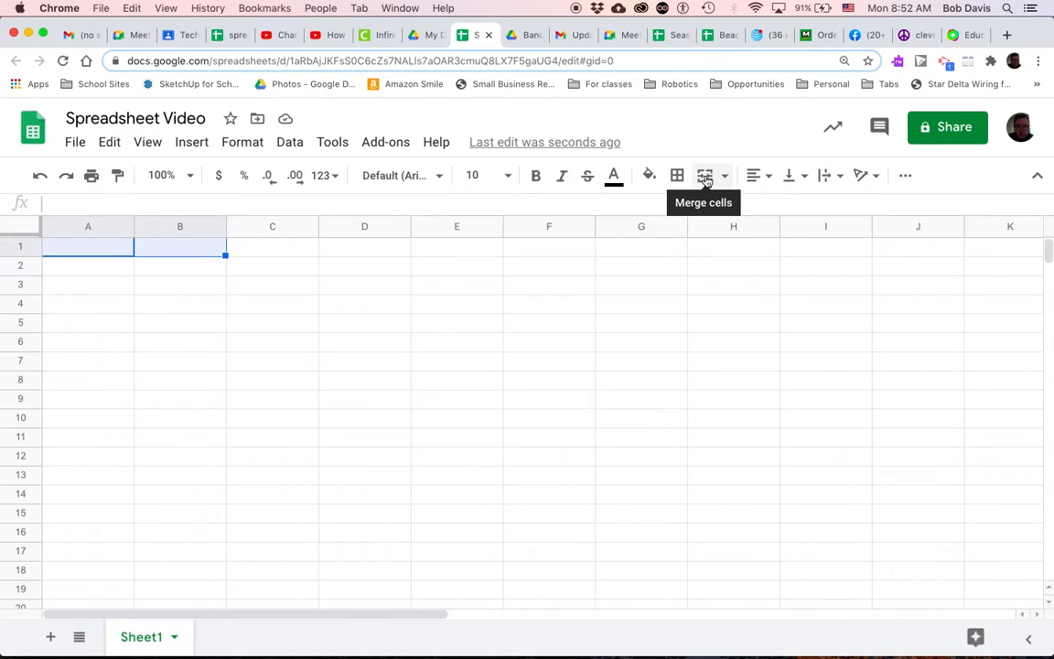
pyautogui.click(705, 176)
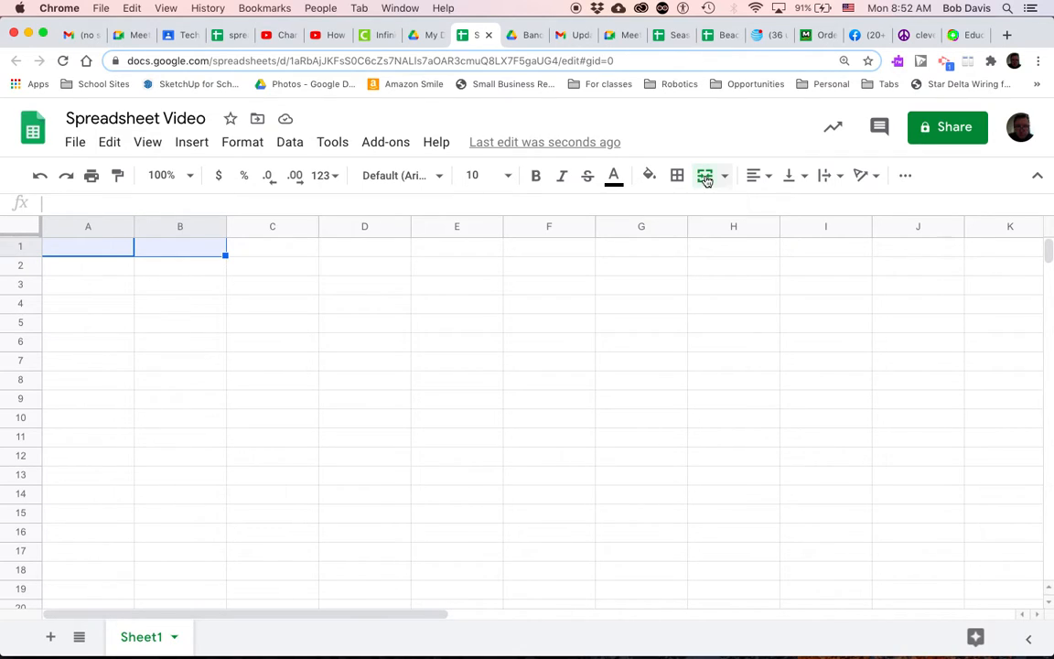
pyautogui.click(180, 284)
pyautogui.click(110, 271)
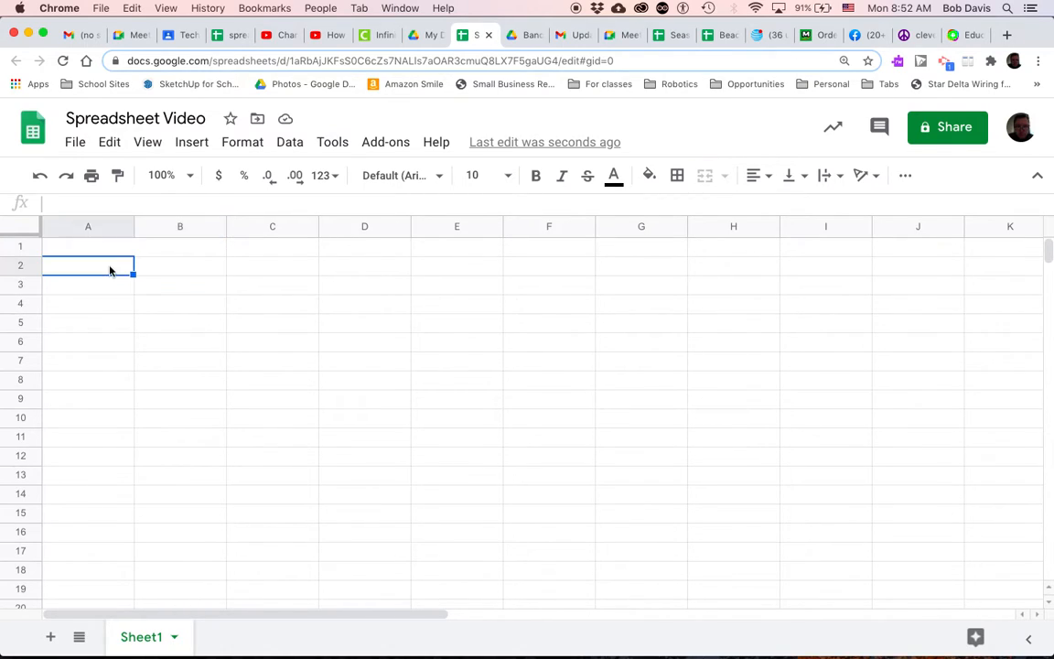
pyautogui.click(107, 285)
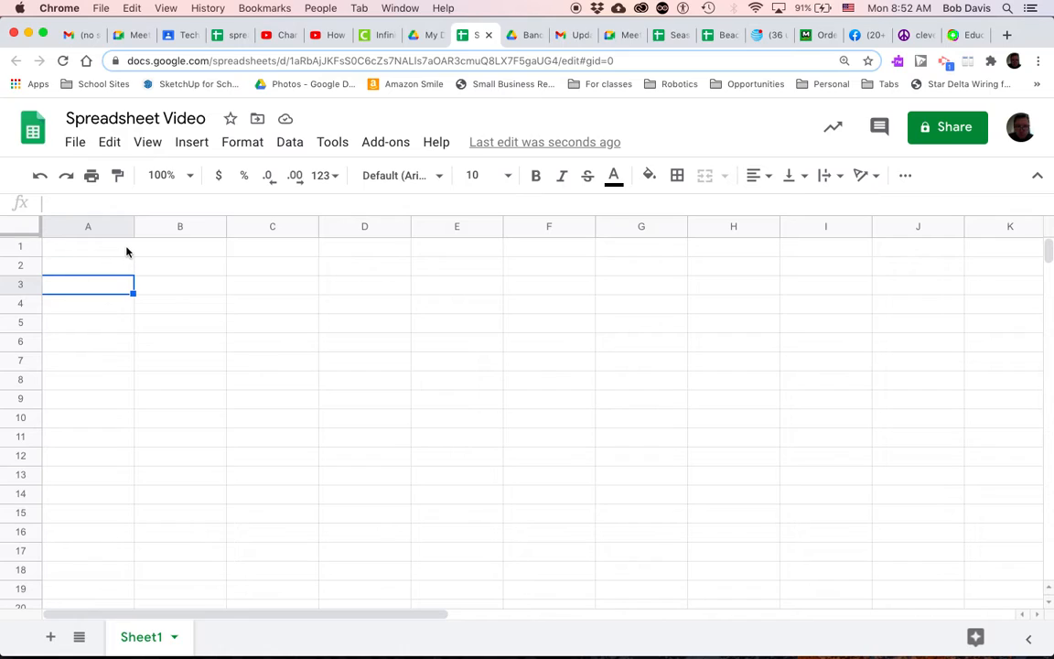
pyautogui.click(127, 249)
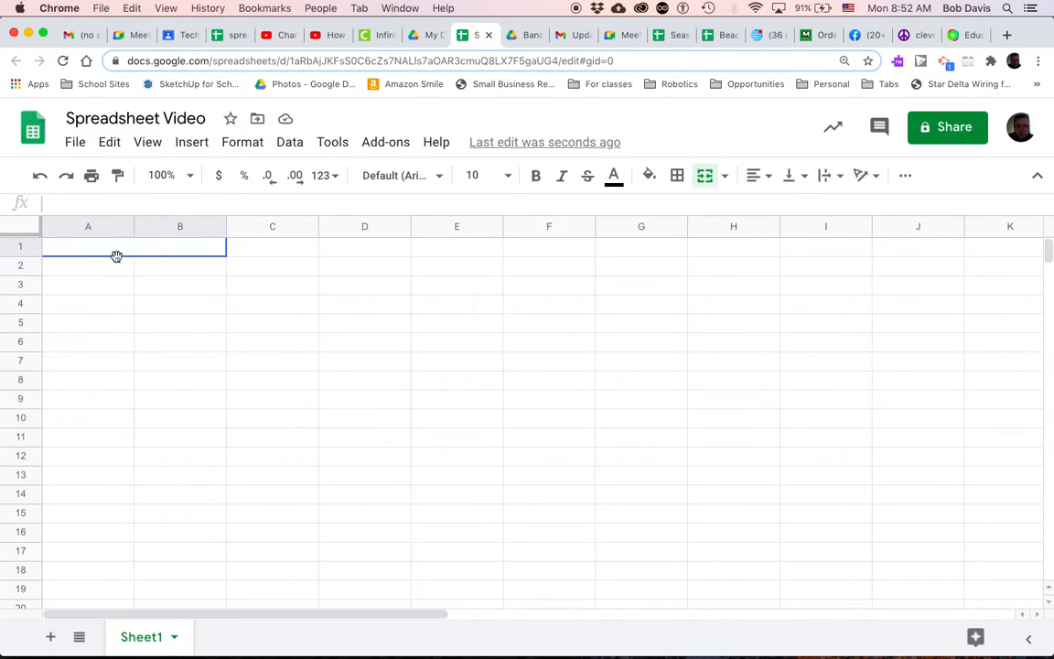
# Step: Apply all borders to the cell range A1:B4
pyautogui.moveTo(115, 254); pyautogui.dragTo(115, 305)
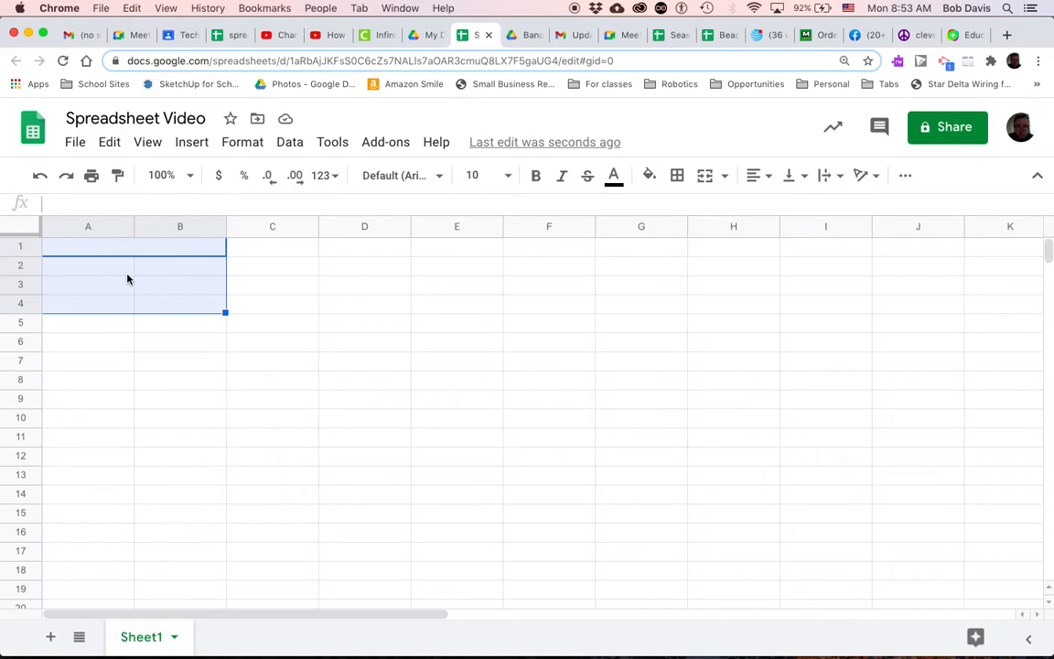
pyautogui.click(676, 177)
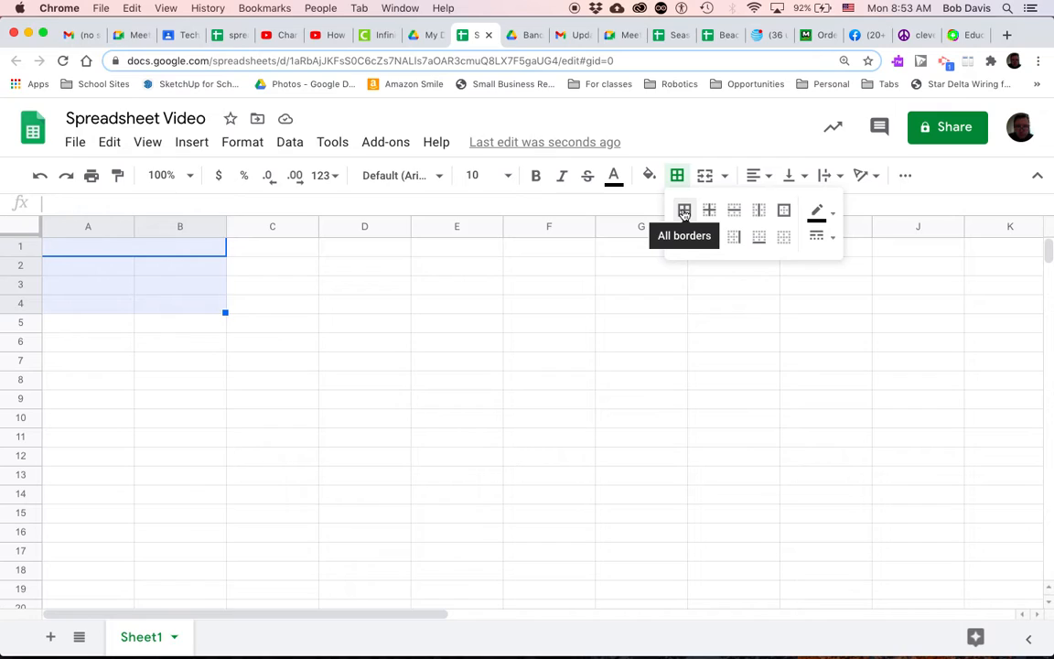
pyautogui.click(683, 212)
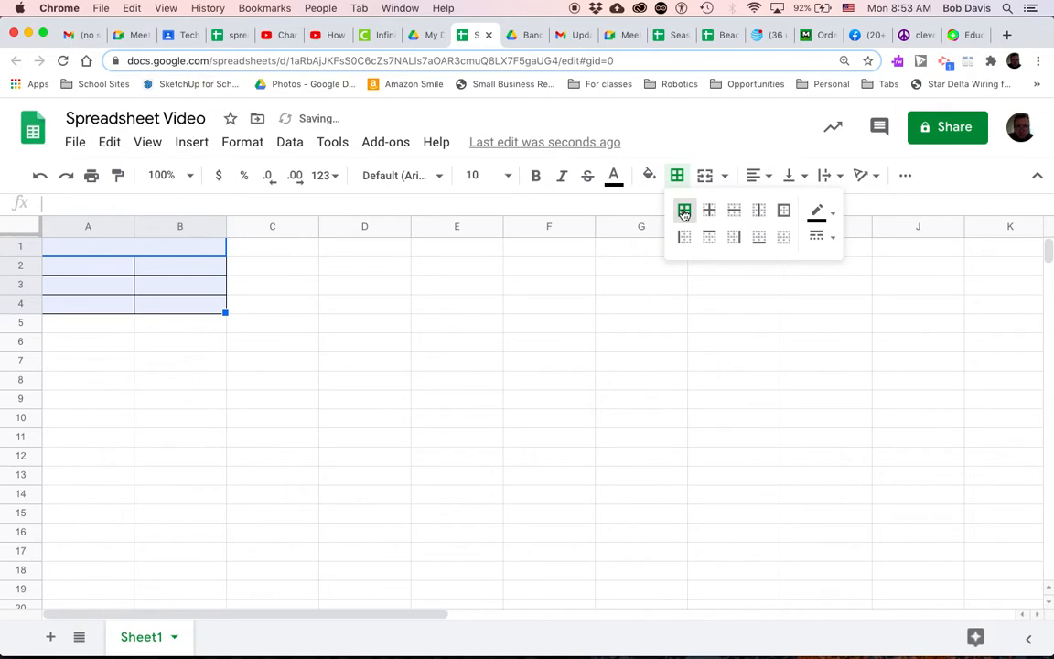
# Step: Fill the merged title cell in row 1 with black
pyautogui.click(169, 248)
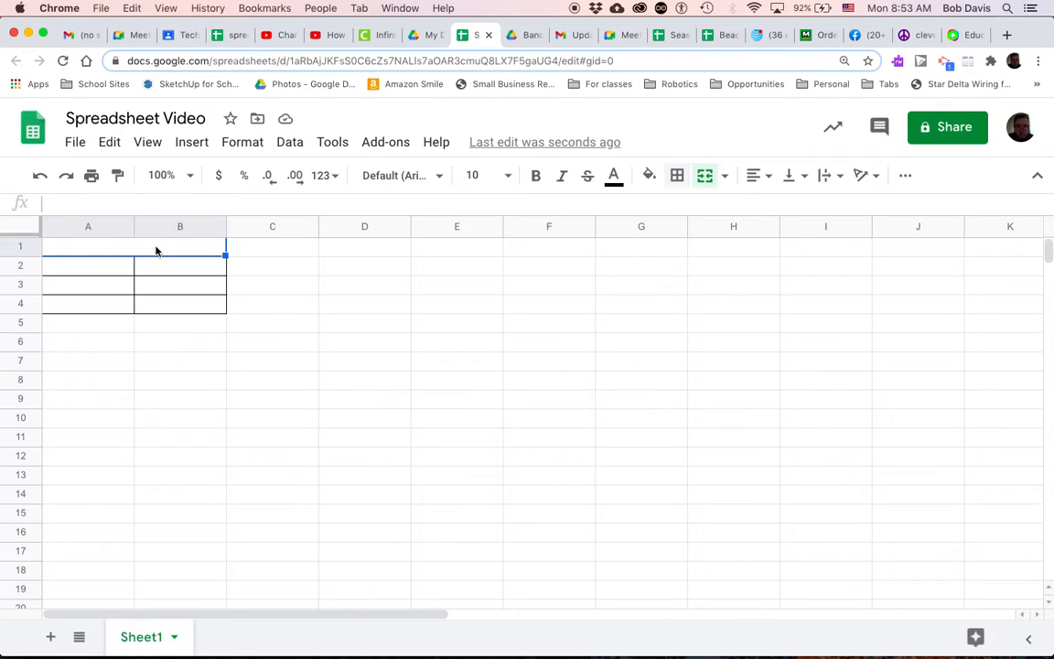
pyautogui.click(650, 176)
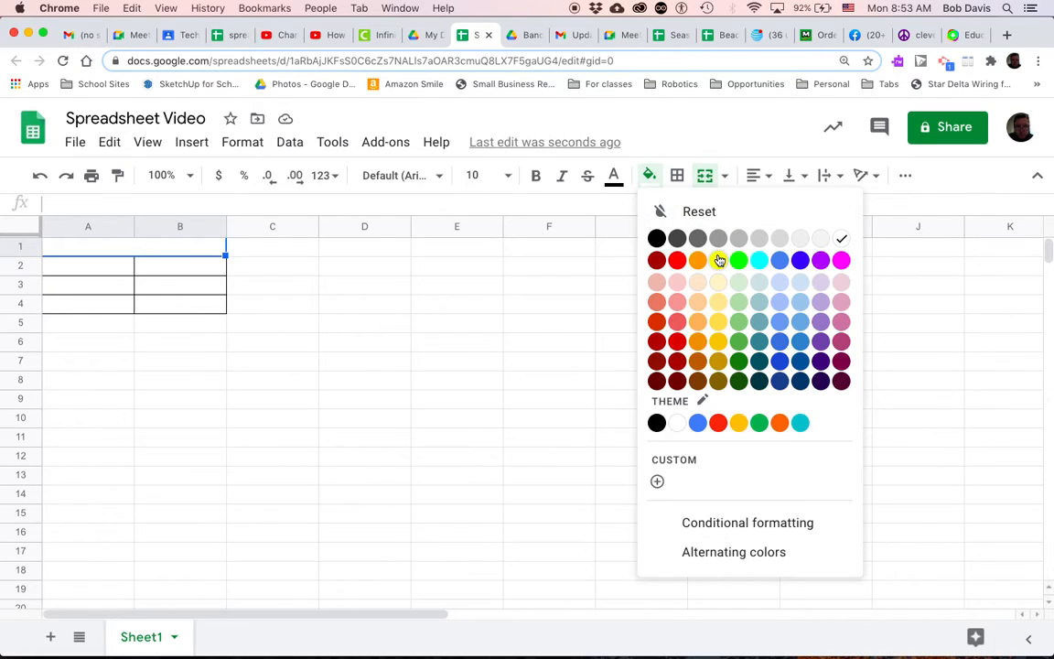
pyautogui.click(656, 239)
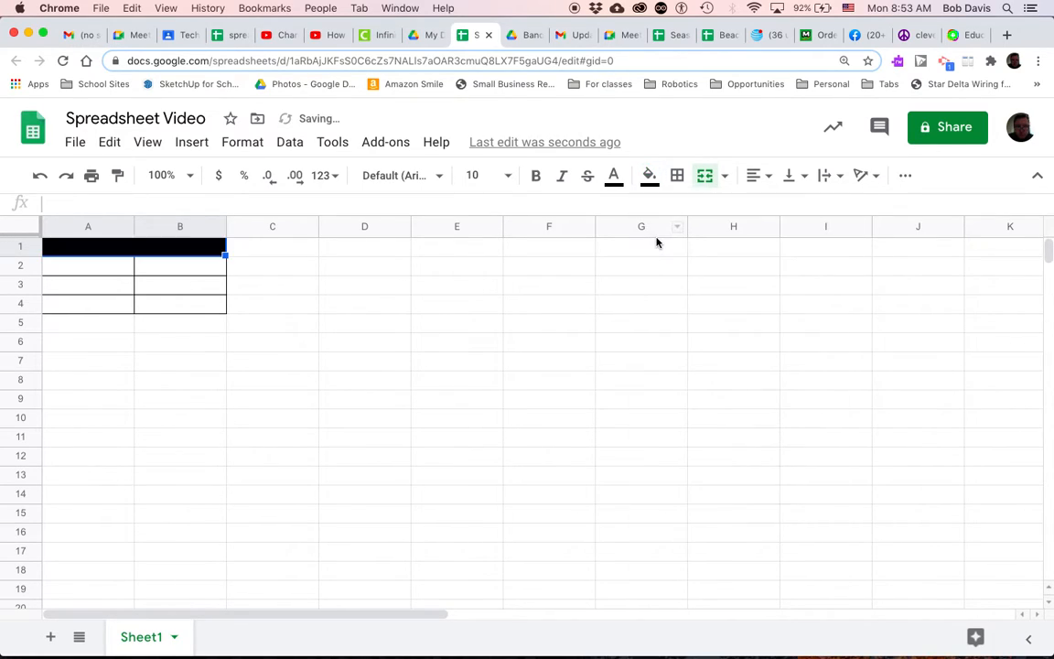
# Step: Fill cells A2 through A4 with a dark yellow (gold) color
pyautogui.click(116, 266)
pyautogui.moveTo(116, 278); pyautogui.dragTo(118, 301)
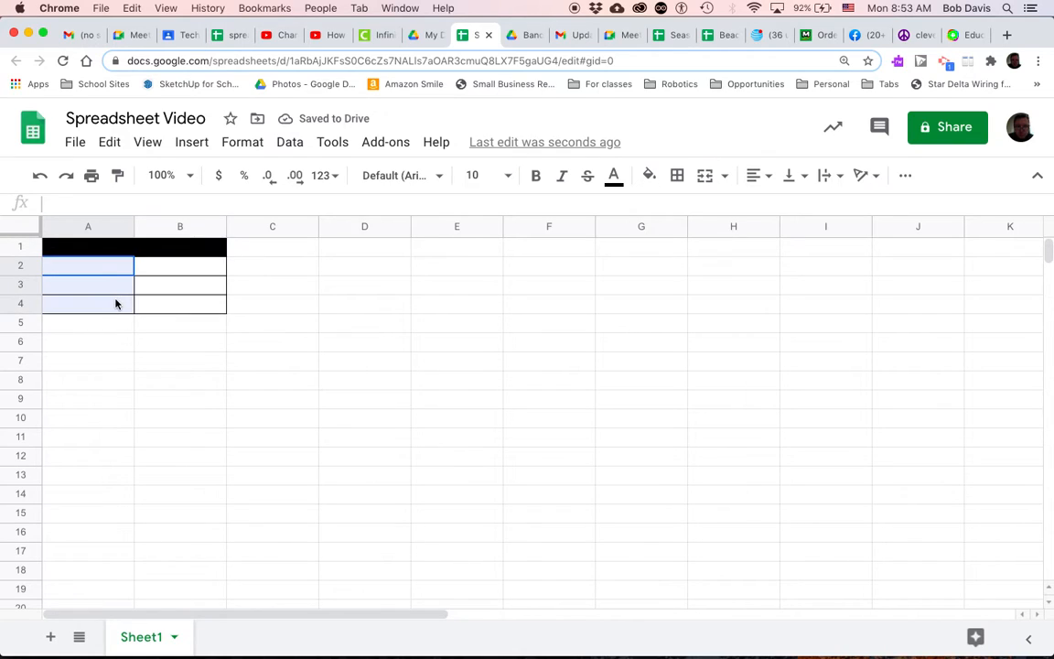
pyautogui.click(650, 176)
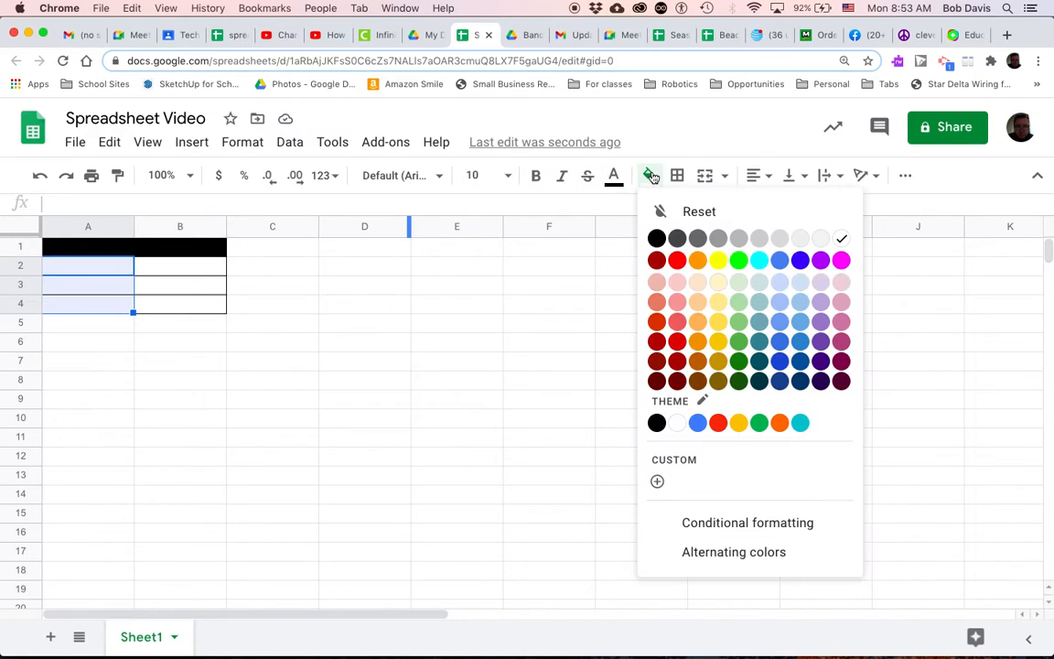
pyautogui.click(719, 344)
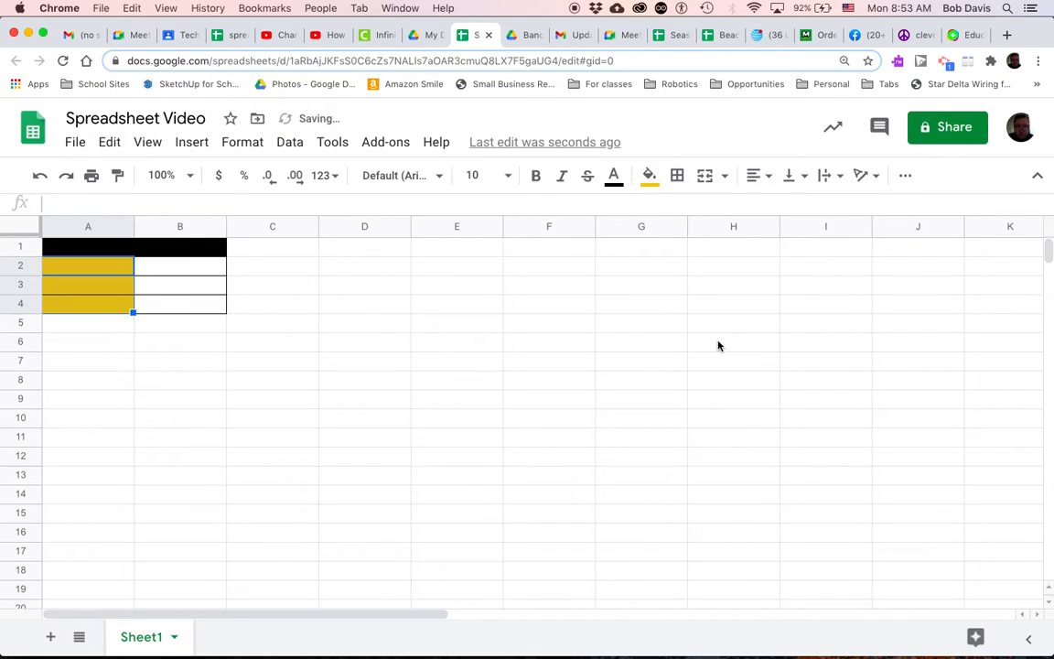
# Step: Enter the title "Annual Lunch Cost" in the merged cell in row 1
pyautogui.click(178, 251)
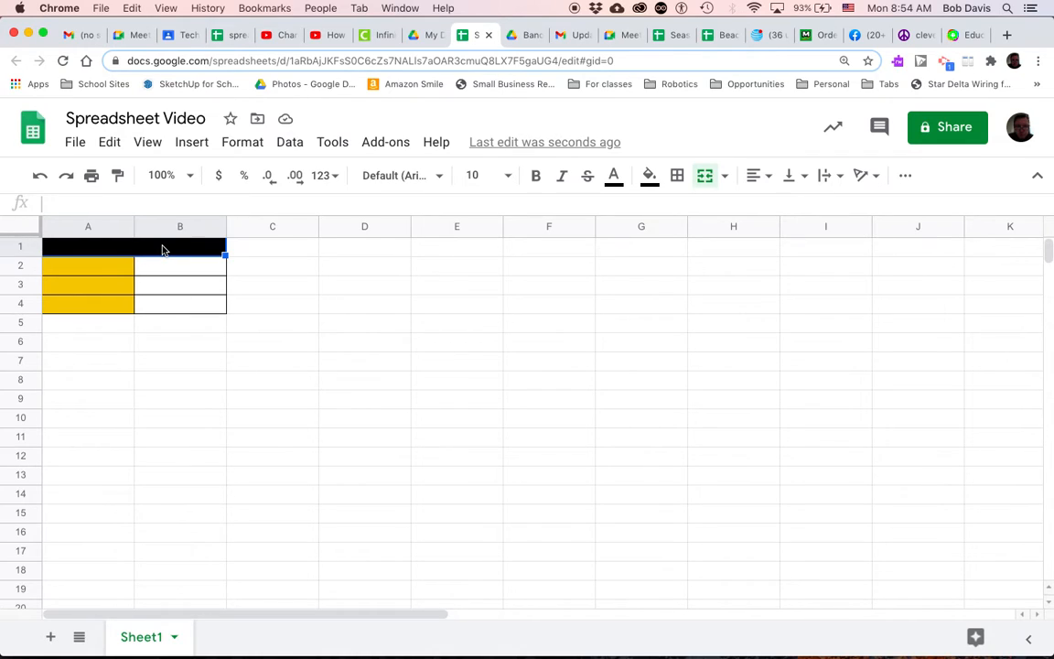
pyautogui.write('Lu')
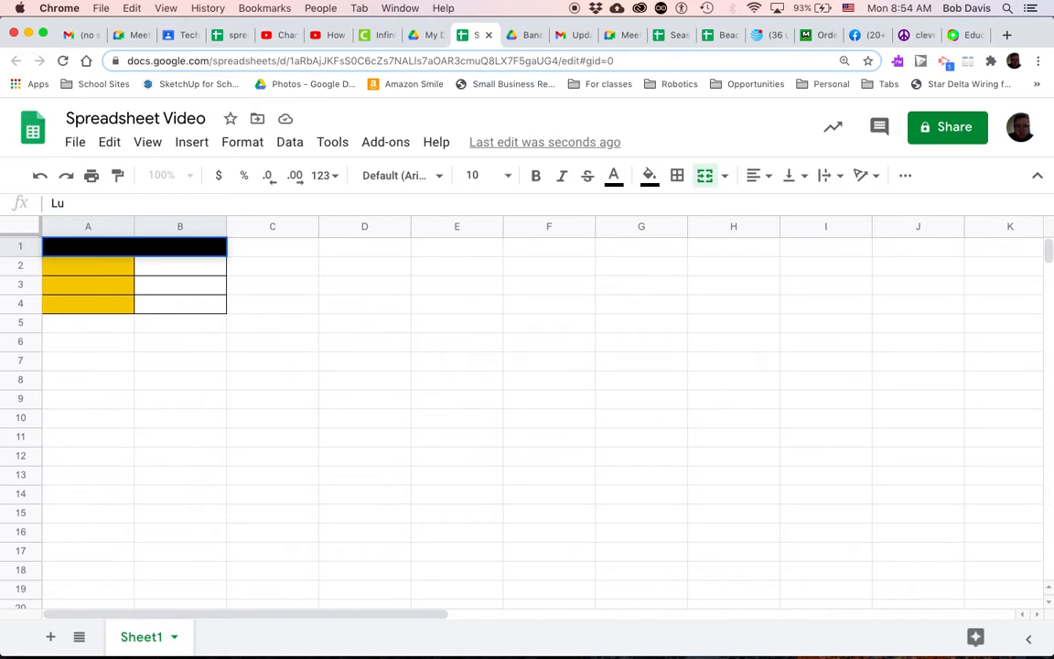
pyautogui.press('BackSpace')
pyautogui.press('BackSpace')
pyautogui.write('Annual L')
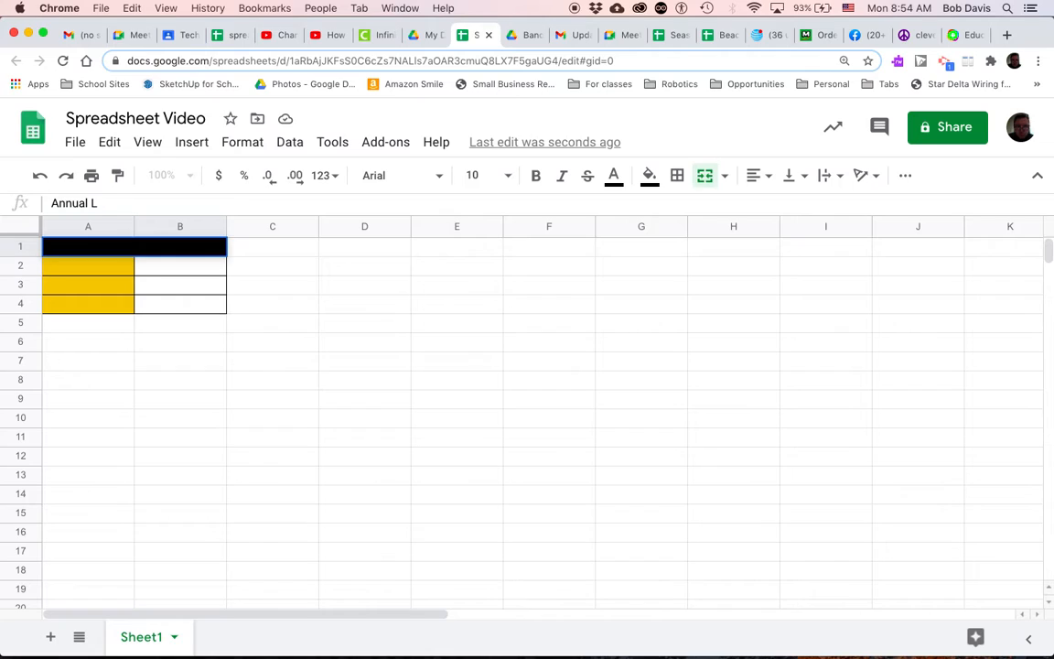
pyautogui.write('unch Cost')
# Step: Set the text color of the "Annual Lunch Cost" title cell to white
pyautogui.click(615, 179)
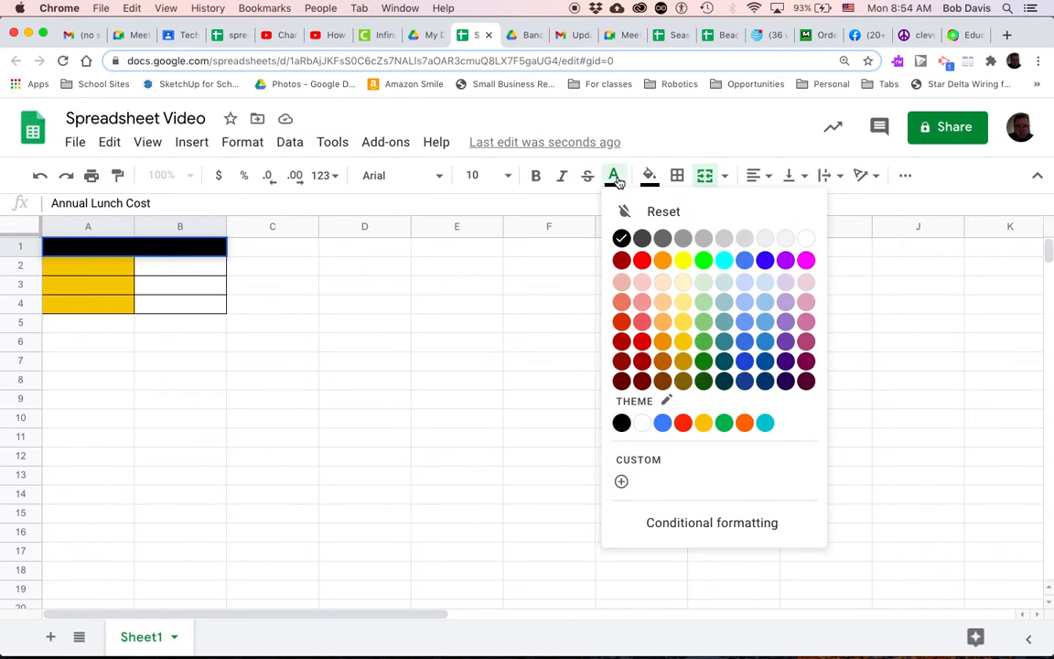
pyautogui.click(805, 238)
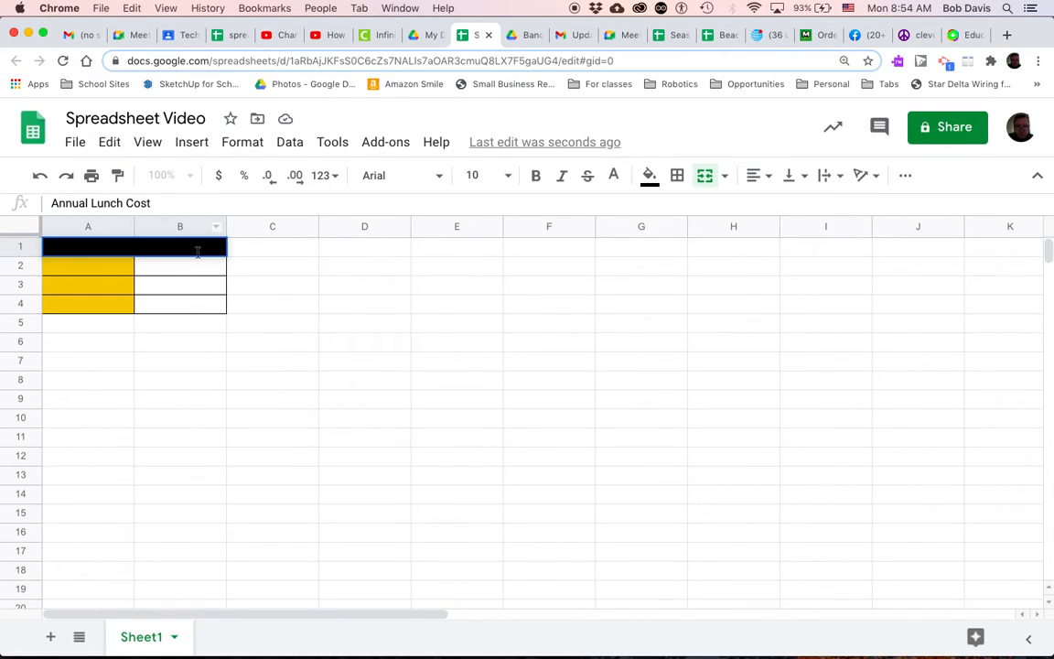
pyautogui.press('Down')
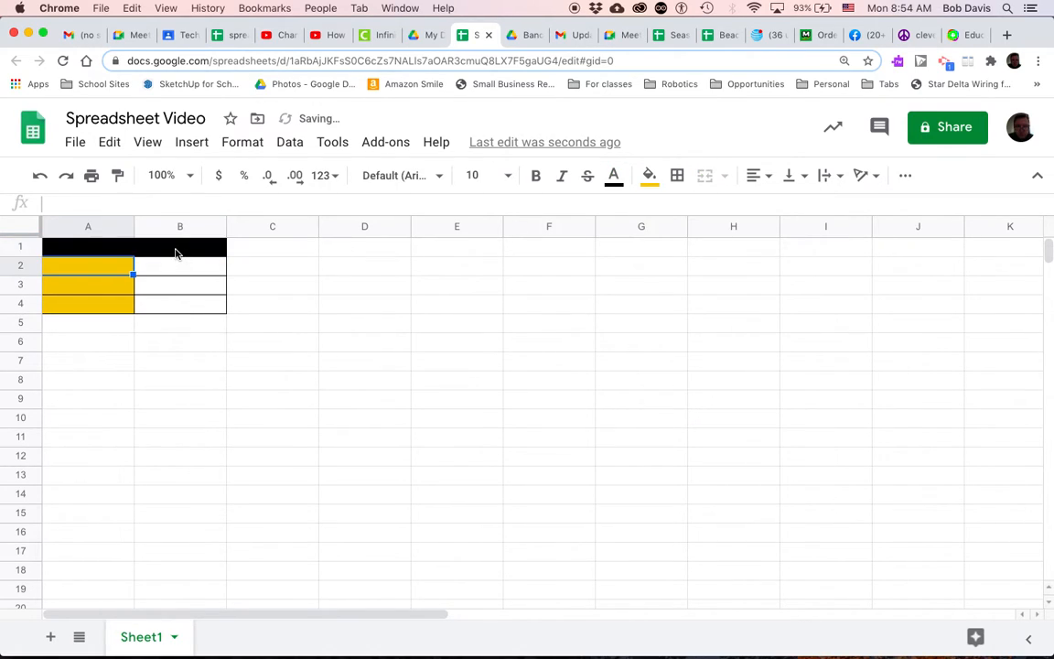
pyautogui.click(176, 247)
pyautogui.click(613, 177)
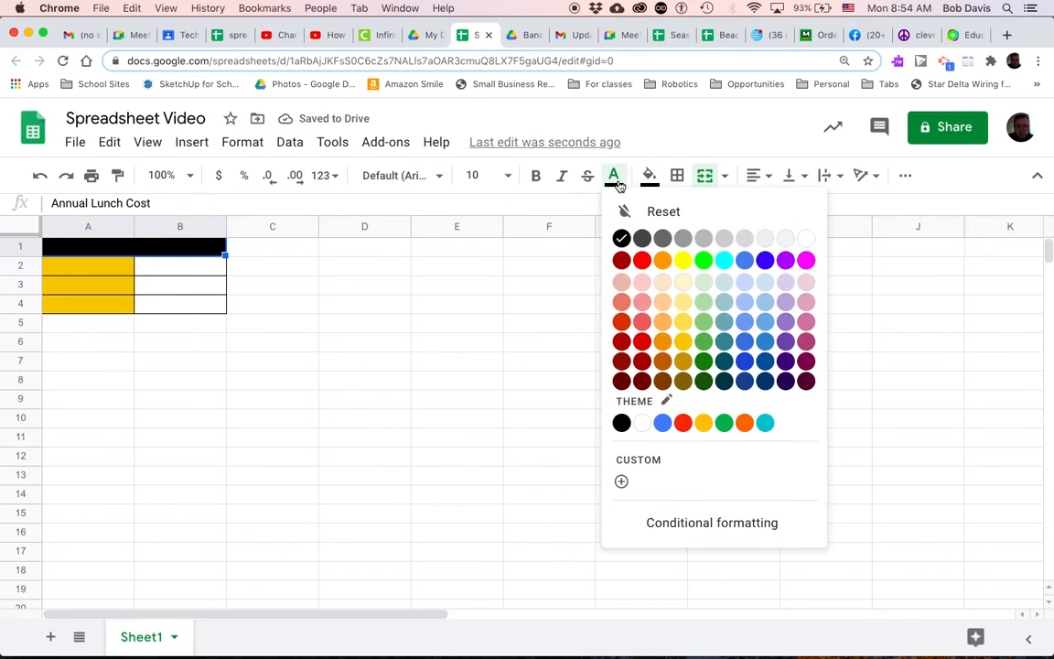
pyautogui.click(807, 240)
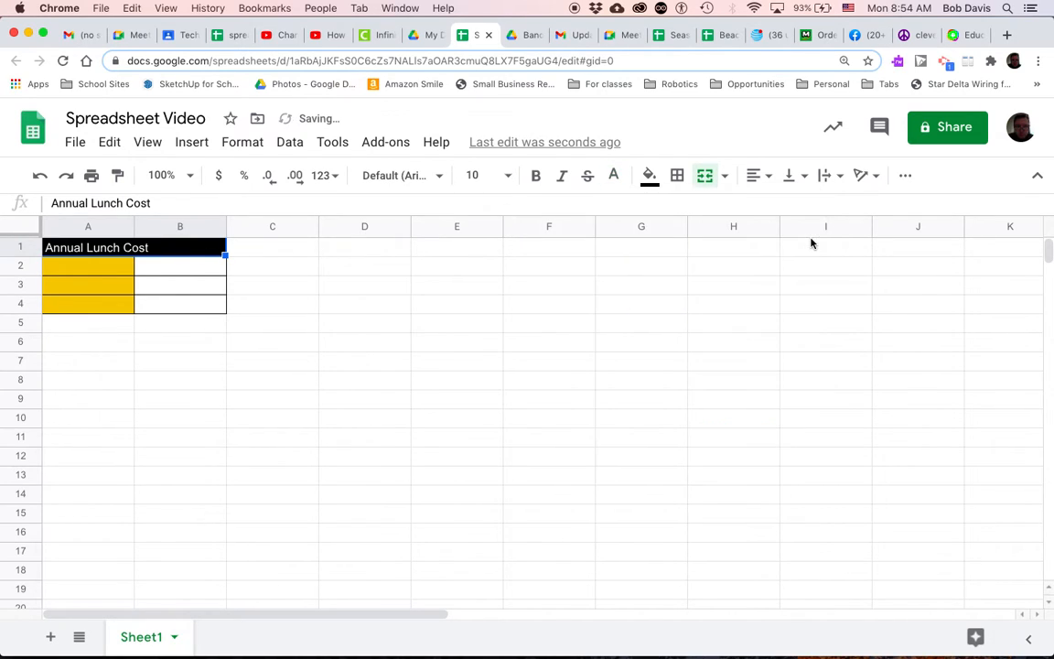
# Step: Enter the row labels "Price", "Number of Days Bought" and "Total" in cells A2, A3 and A4
pyautogui.click(117, 270)
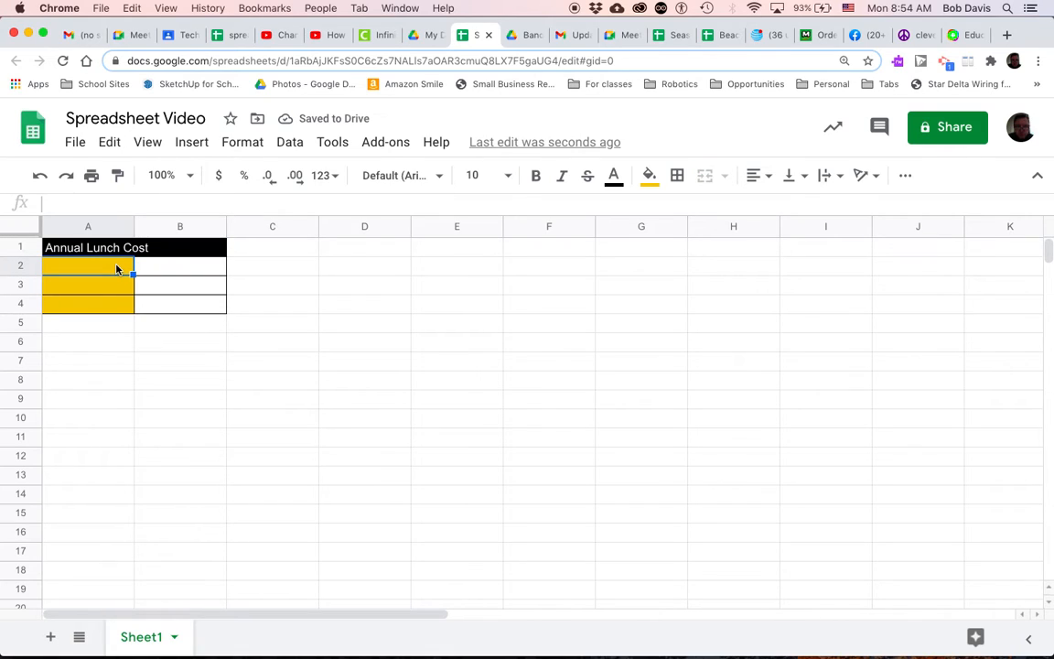
pyautogui.write('Prict')
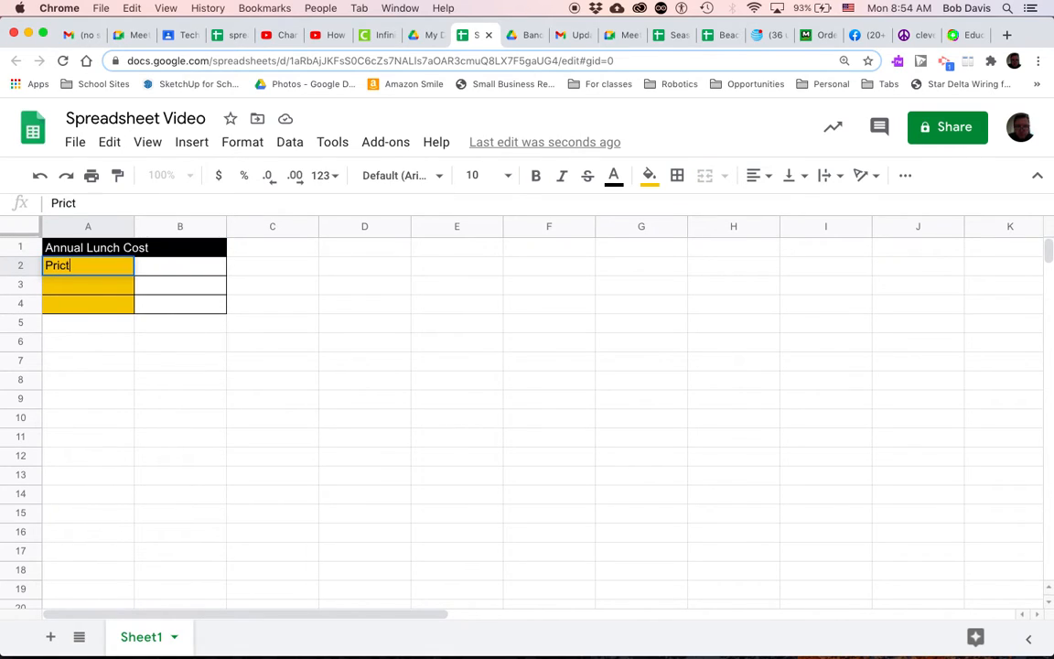
pyautogui.press('BackSpace')
pyautogui.write('e')
pyautogui.click(82, 289)
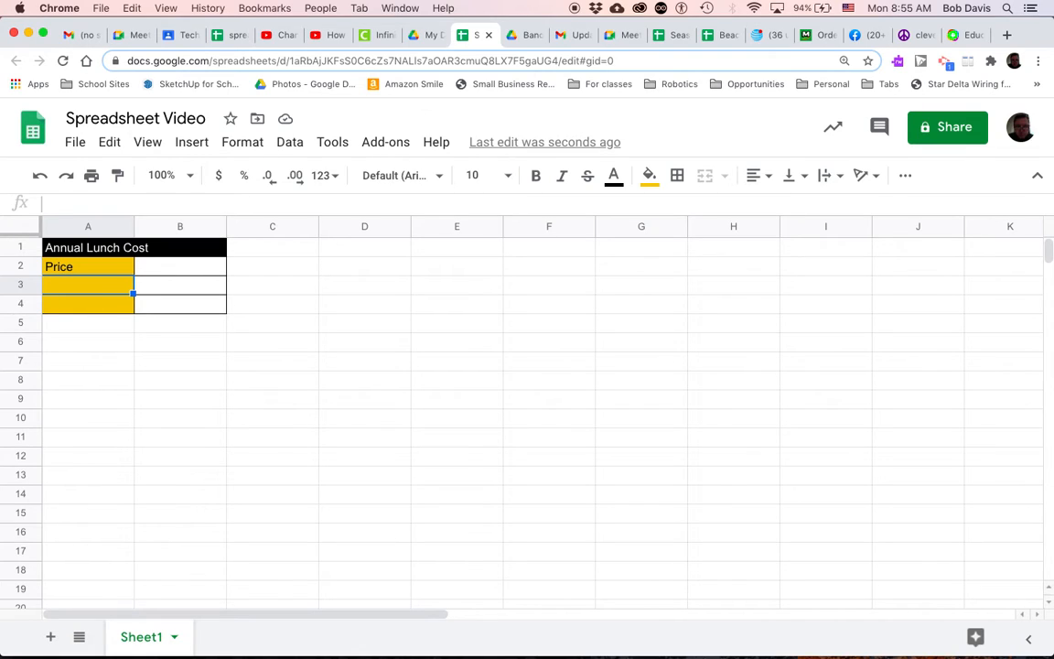
pyautogui.write('Number of ')
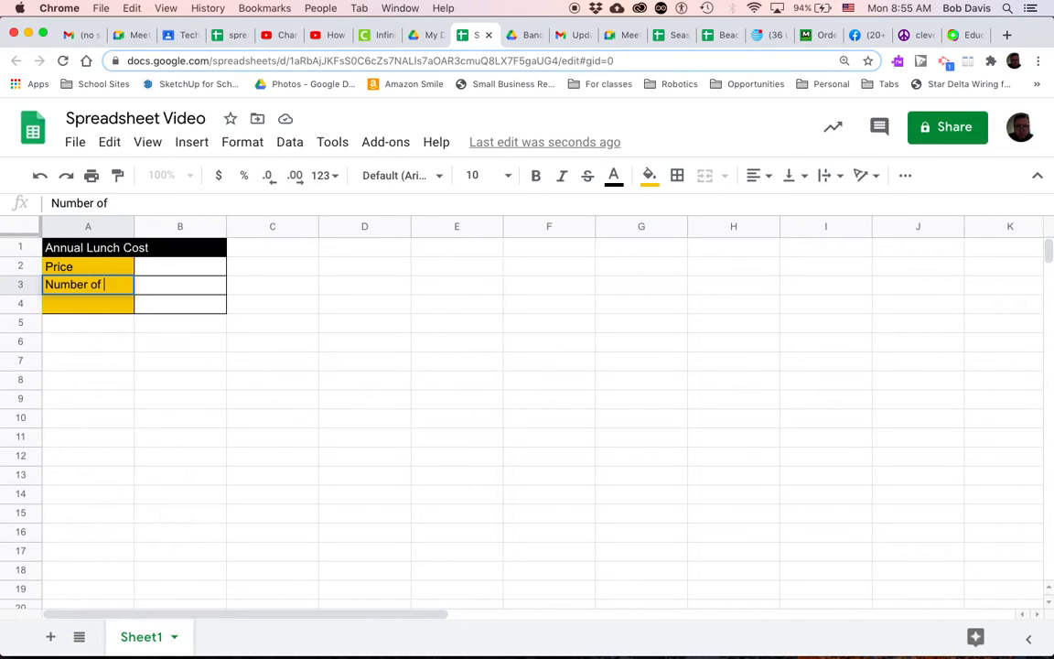
pyautogui.write('Days Bought')
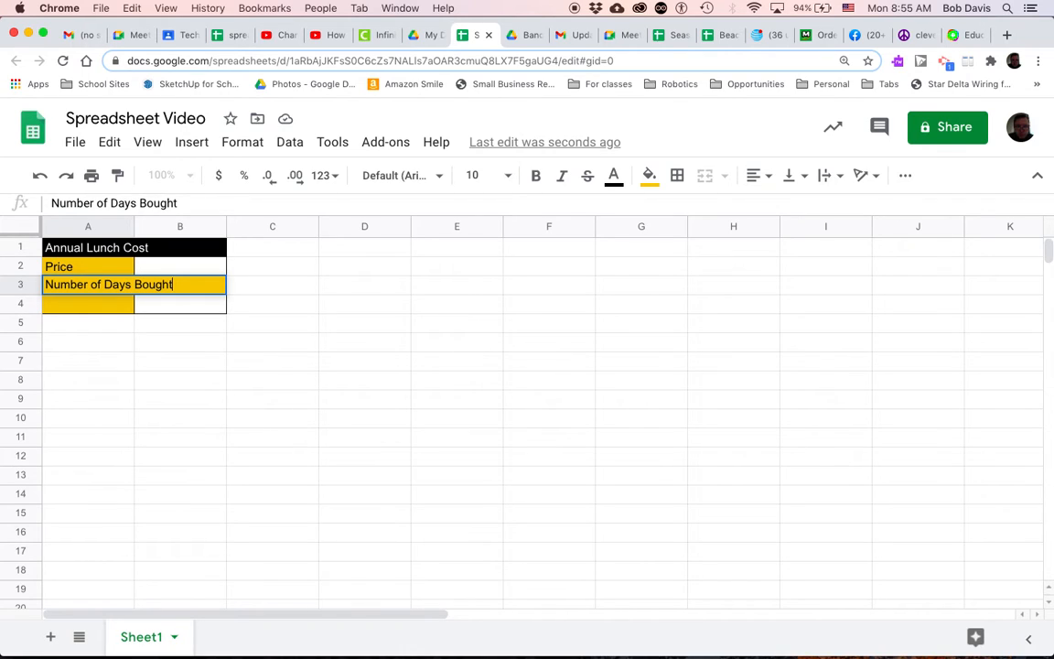
pyautogui.click(66, 305)
pyautogui.write('Total')
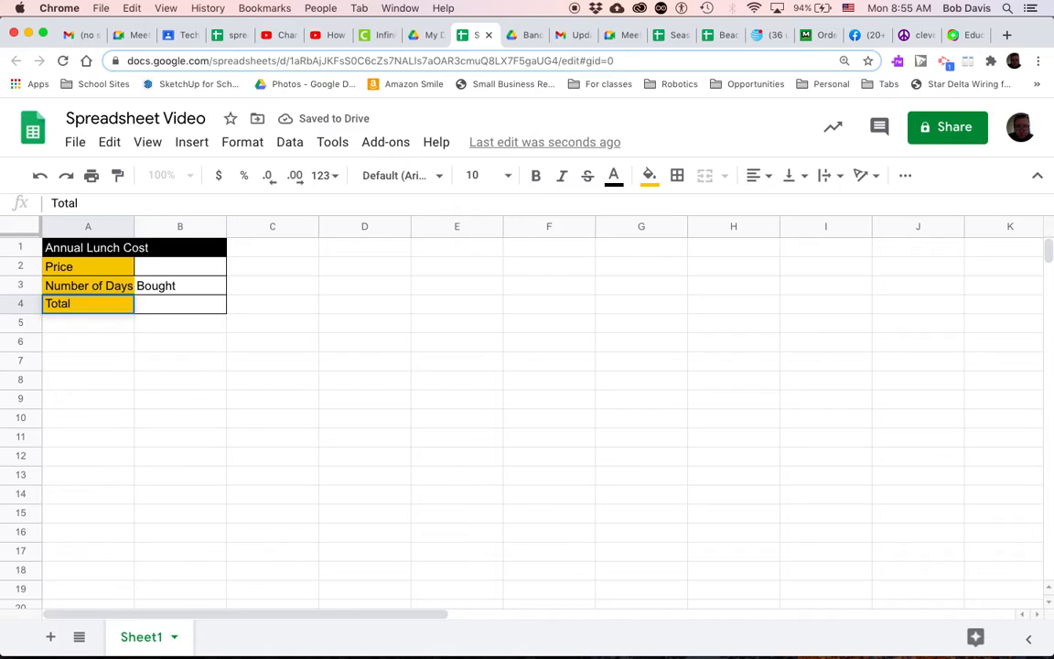
pyautogui.press('Return')
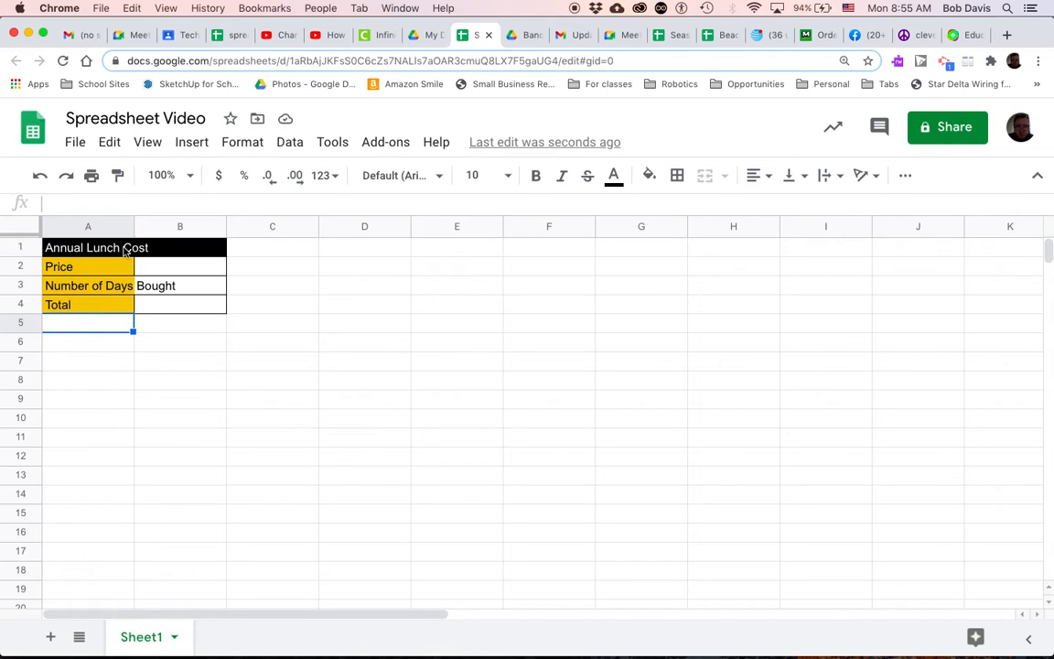
# Step: Make the "Annual Lunch Cost" title bold and italic
pyautogui.click(105, 249)
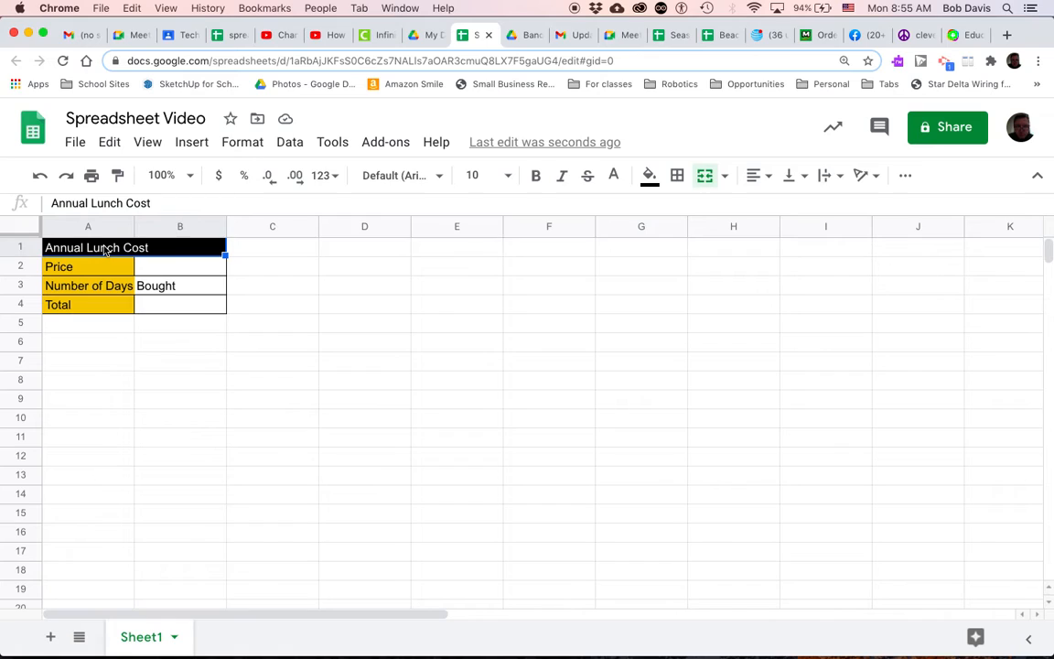
pyautogui.click(536, 177)
pyautogui.click(563, 177)
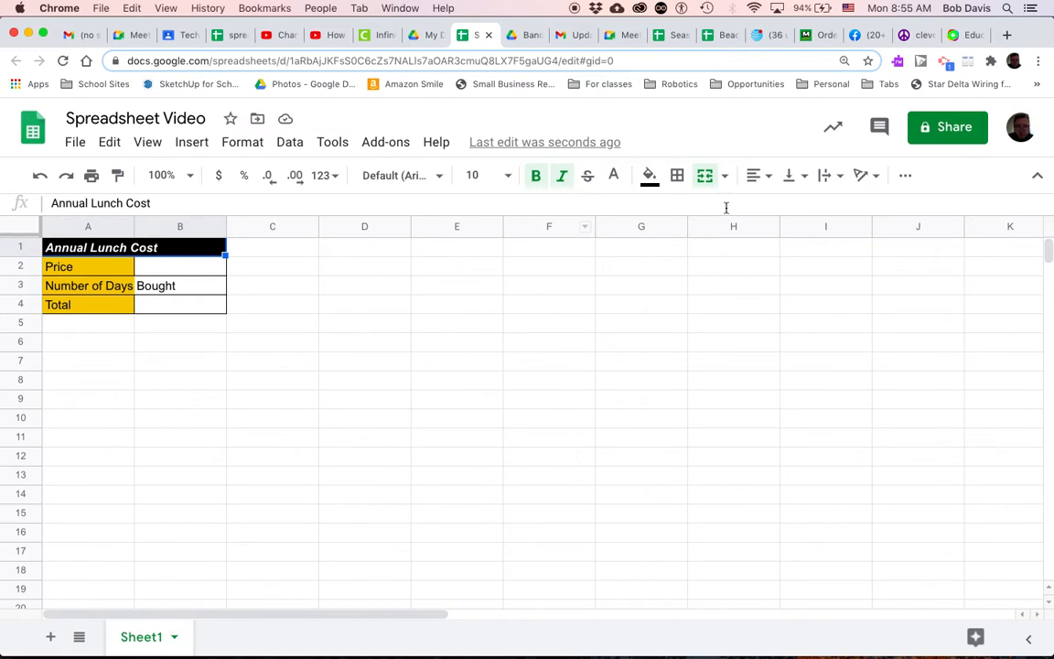
# Step: Center the "Annual Lunch Cost" title in its merged cell and right-align the "Total" label in A4
pyautogui.click(771, 176)
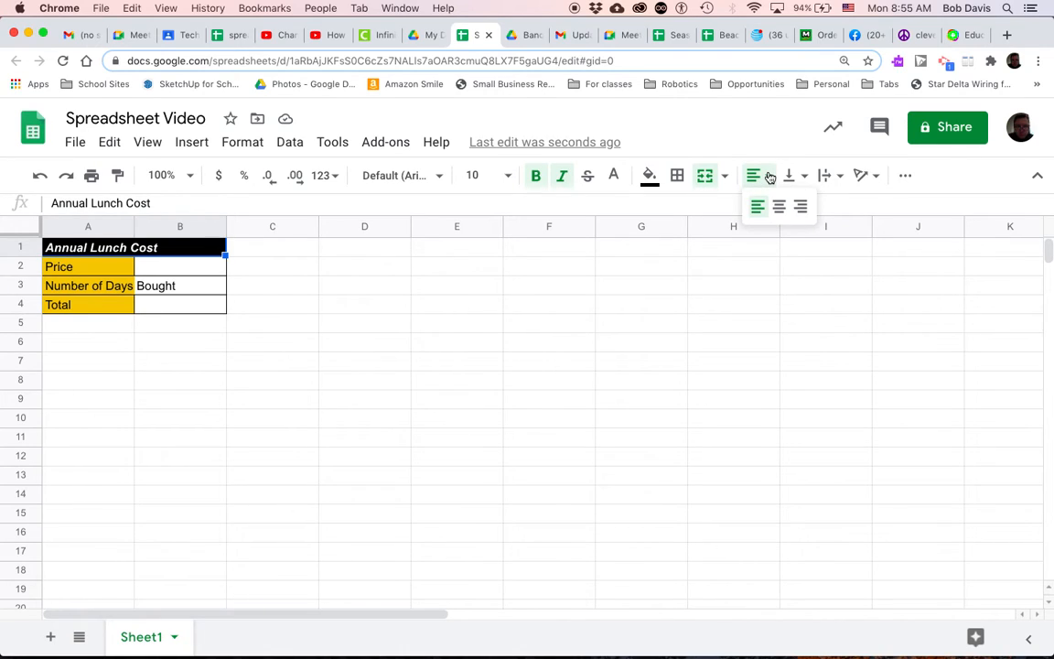
pyautogui.click(780, 208)
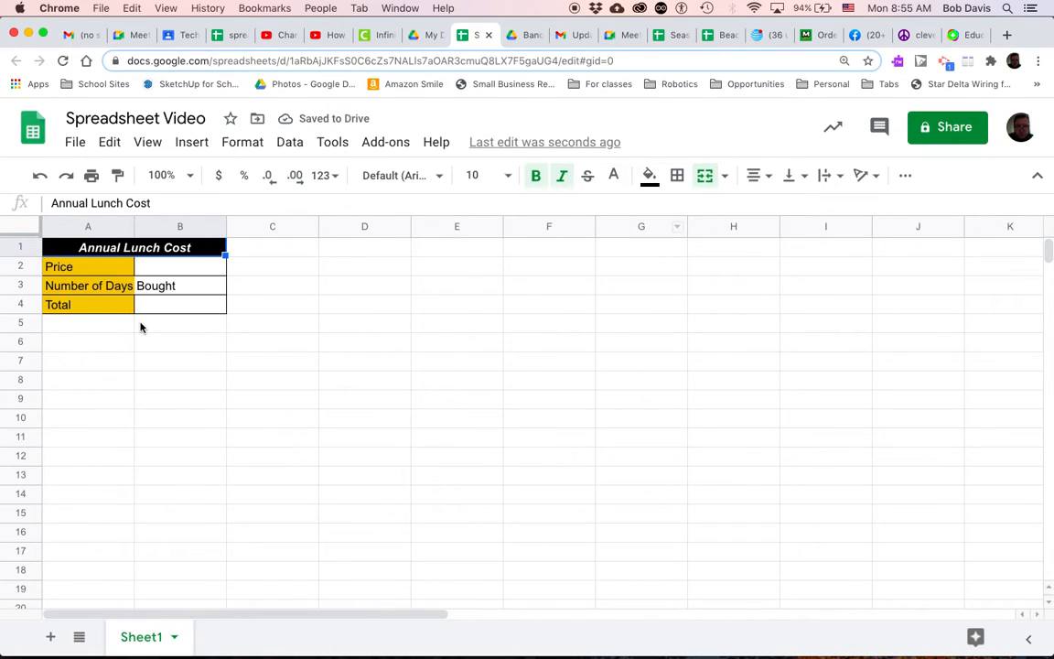
pyautogui.click(101, 304)
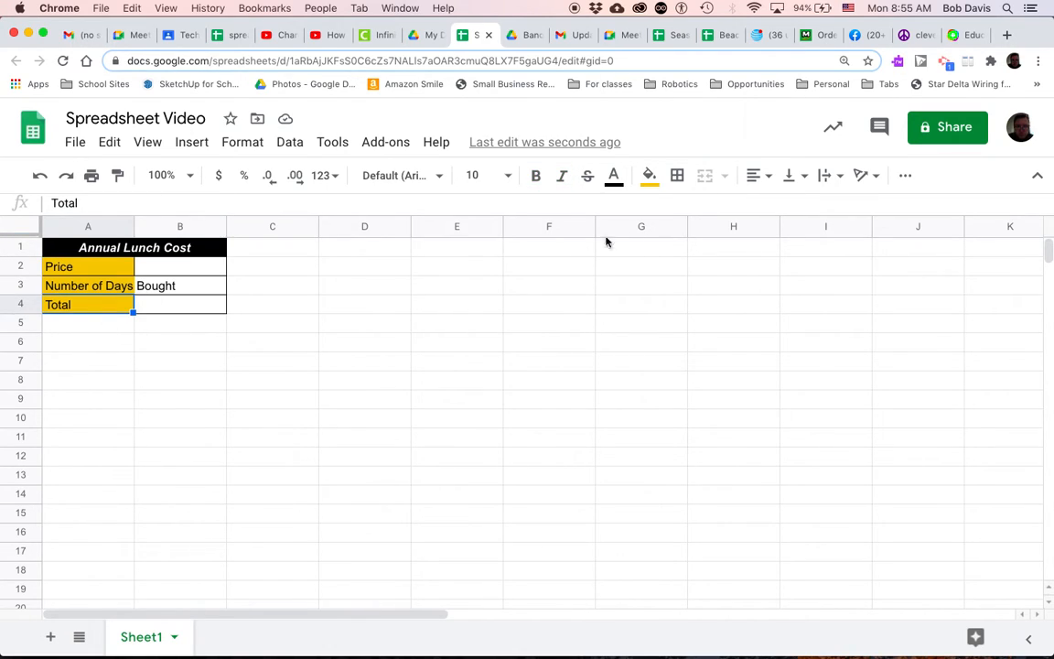
pyautogui.click(768, 178)
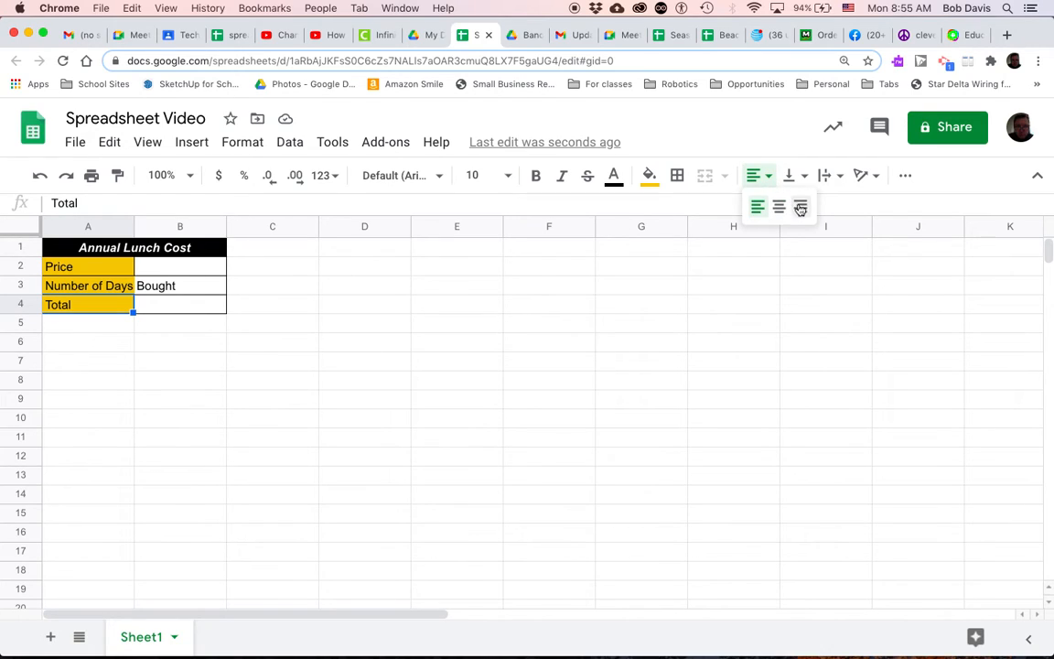
pyautogui.click(801, 207)
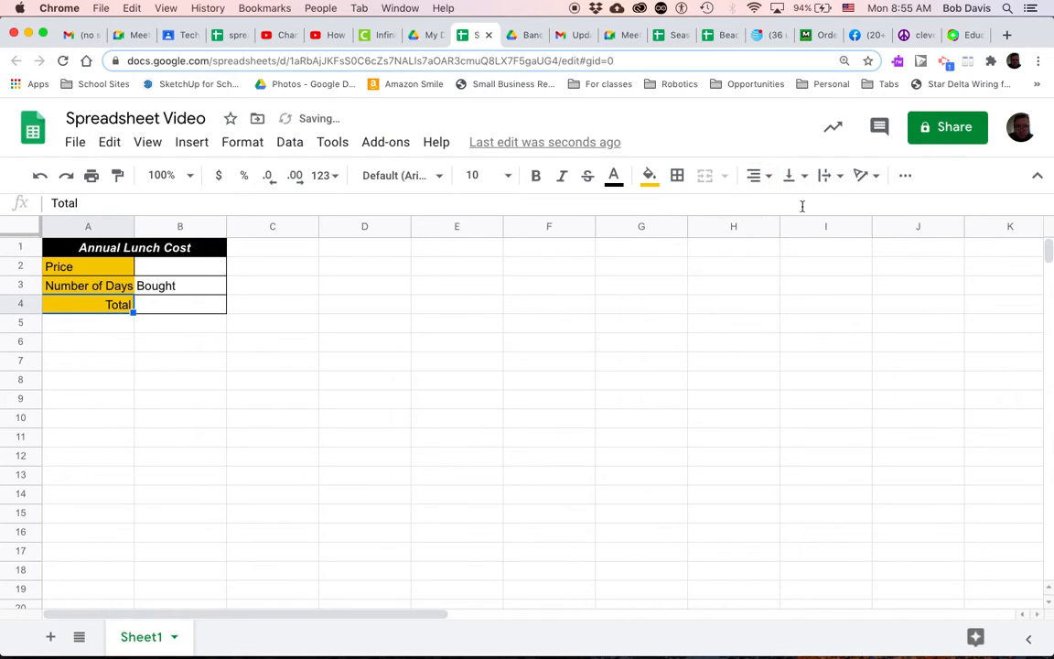
pyautogui.click(158, 347)
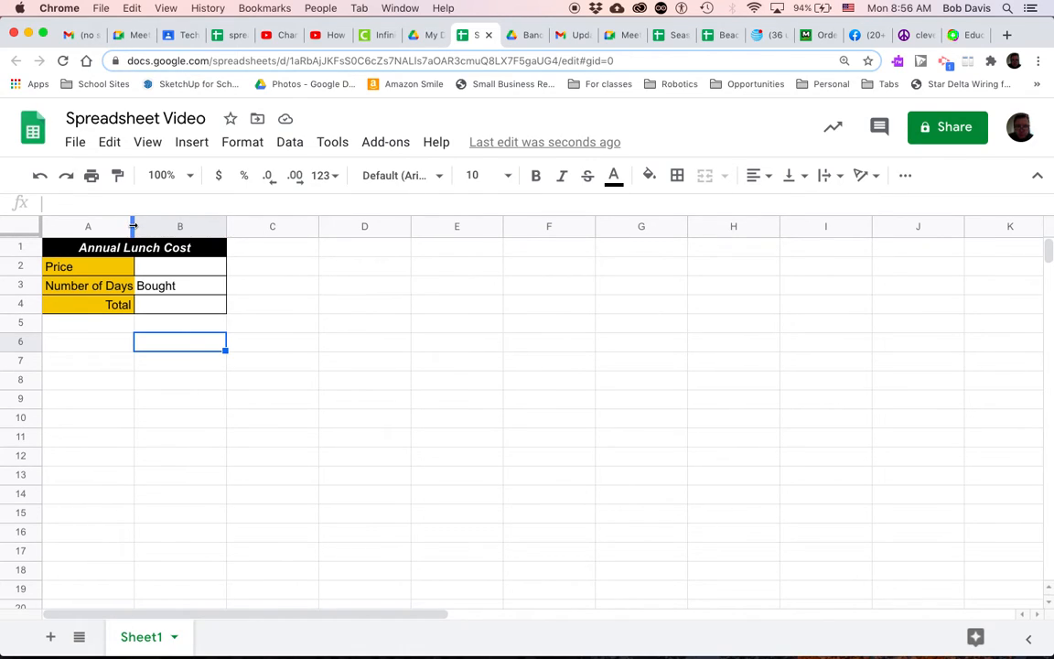
# Step: Widen column A just enough for the "Number of Days Bought" label to fit inside its cell
pyautogui.moveTo(132, 226); pyautogui.dragTo(182, 225)
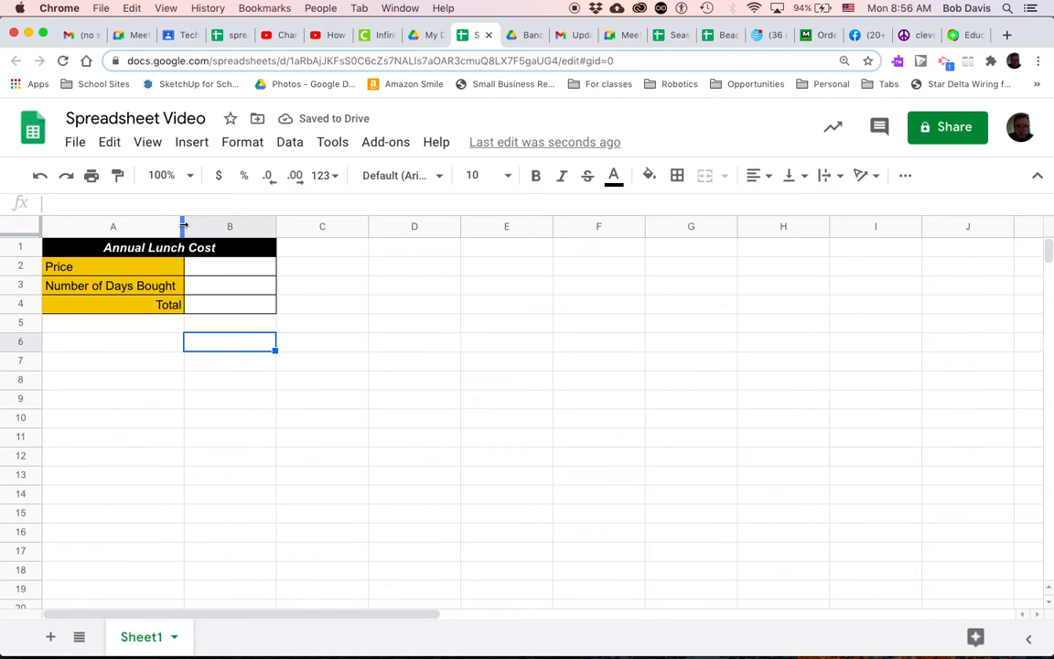
pyautogui.moveTo(182, 225); pyautogui.dragTo(179, 225)
pyautogui.click(161, 404)
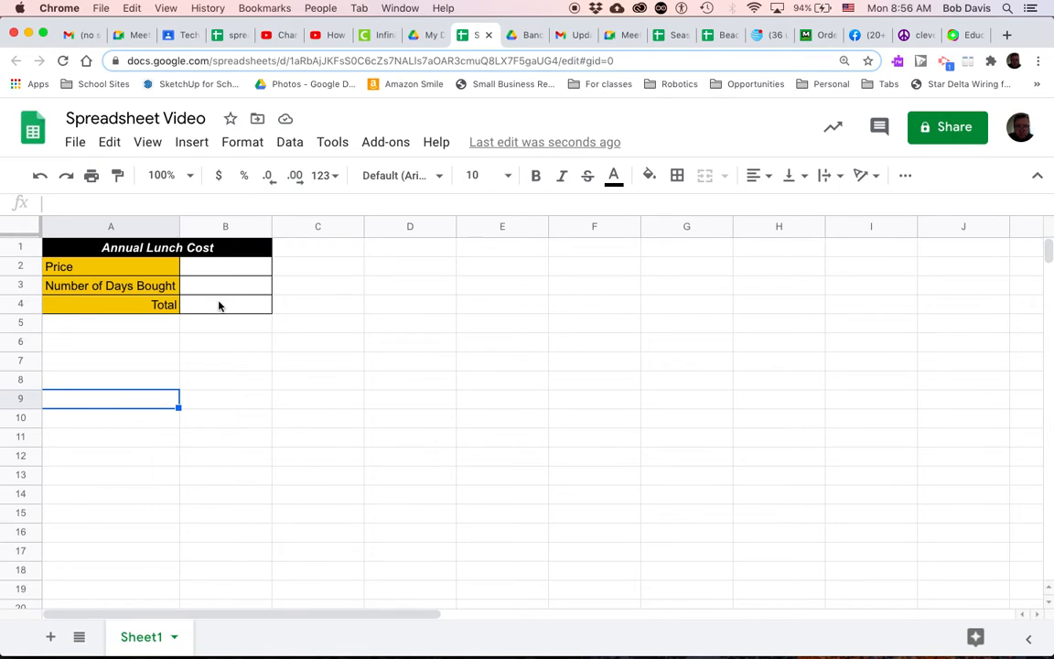
# Step: Enter the heading "Practice Data" in D1 with the values 10 in D2 and 5 in D3
pyautogui.click(404, 247)
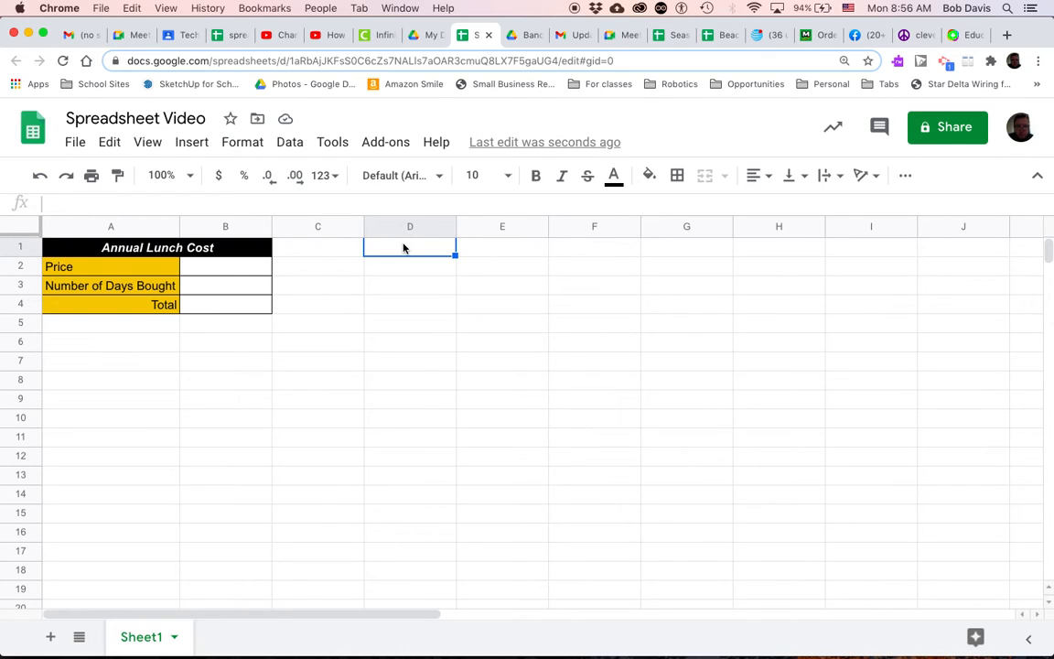
pyautogui.write('Practic')
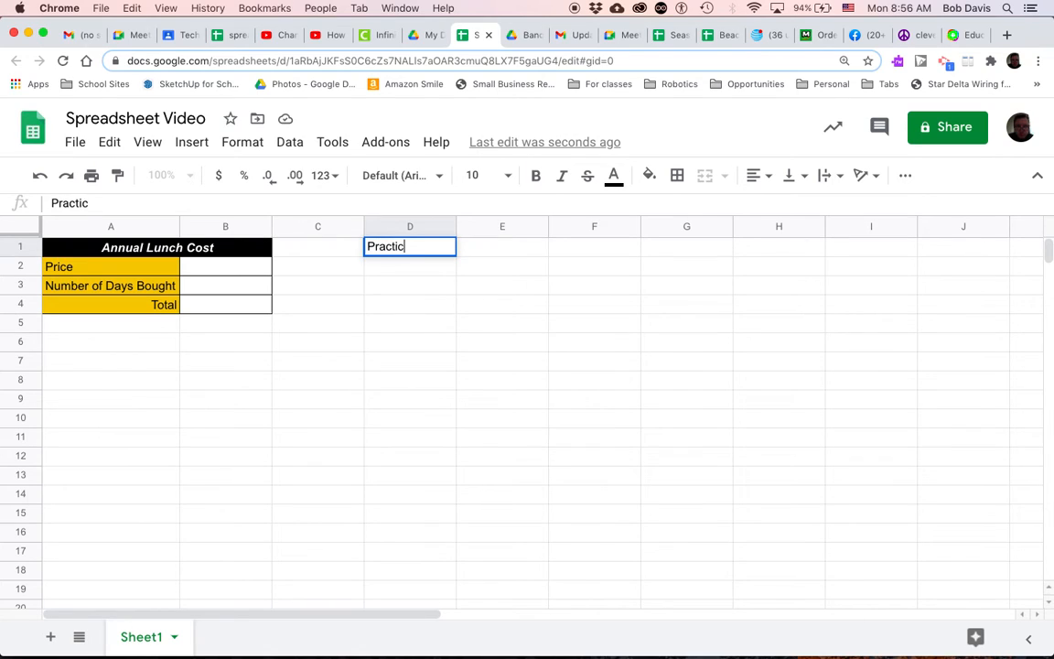
pyautogui.write('e Te')
pyautogui.press('BackSpace')
pyautogui.press('BackSpace')
pyautogui.write('Data')
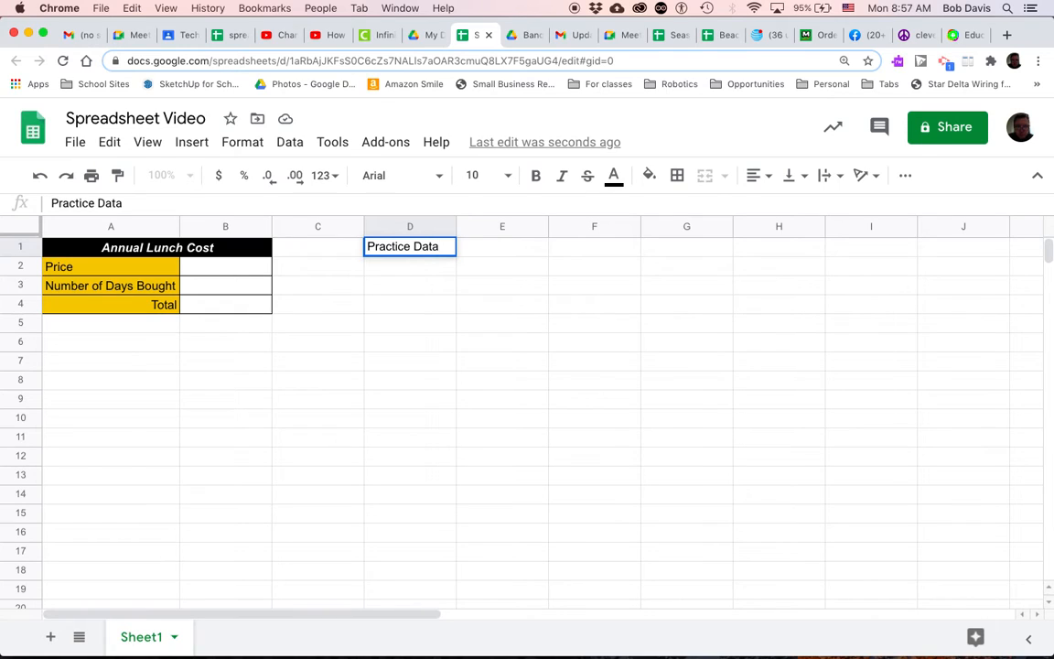
pyautogui.click(405, 268)
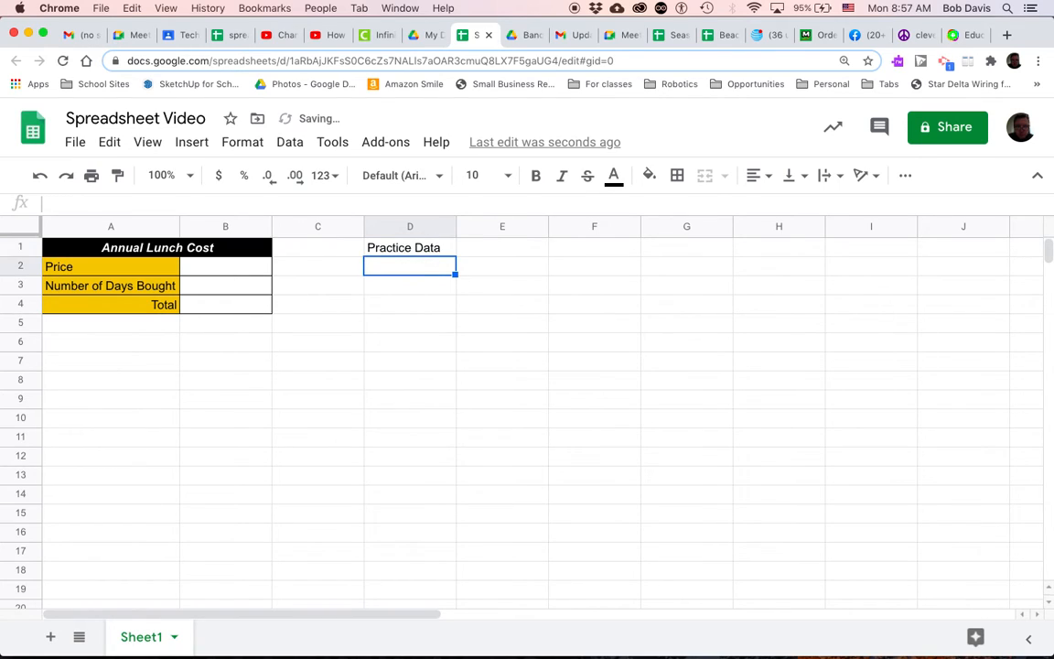
pyautogui.write('10')
pyautogui.click(405, 285)
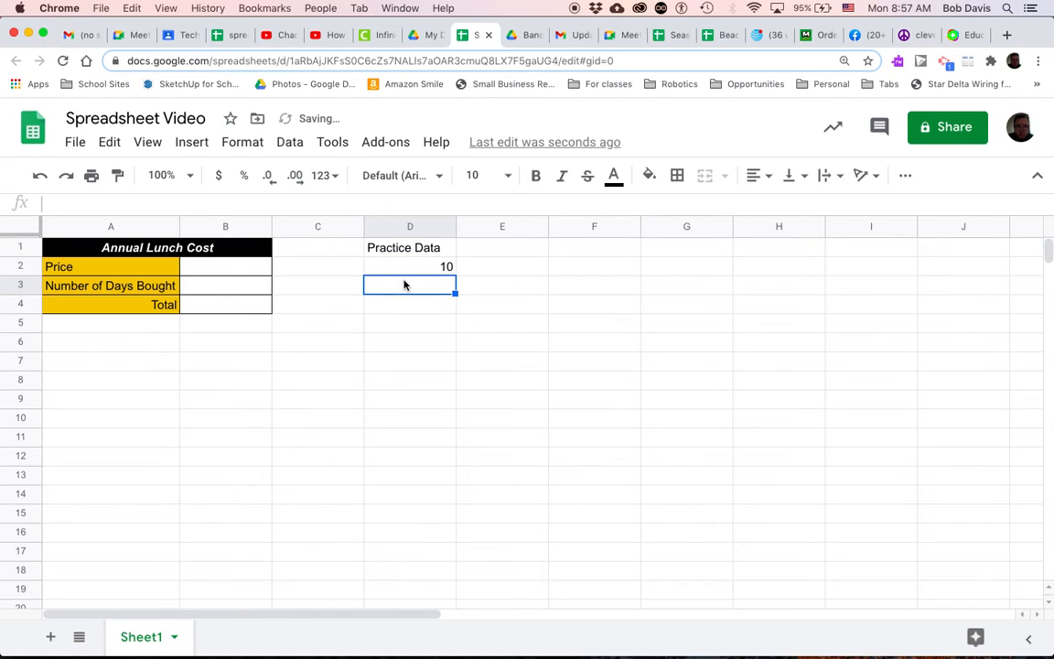
pyautogui.write('5')
pyautogui.press('Return')
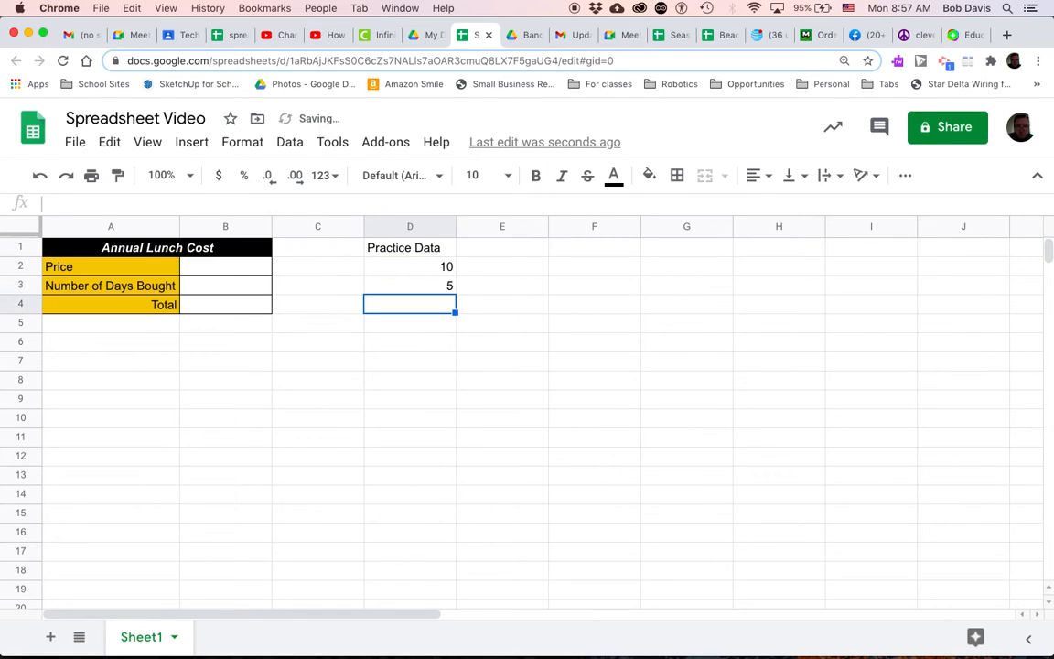
# Step: Apply all borders to the practice data range D1:D3
pyautogui.moveTo(419, 247); pyautogui.dragTo(426, 289)
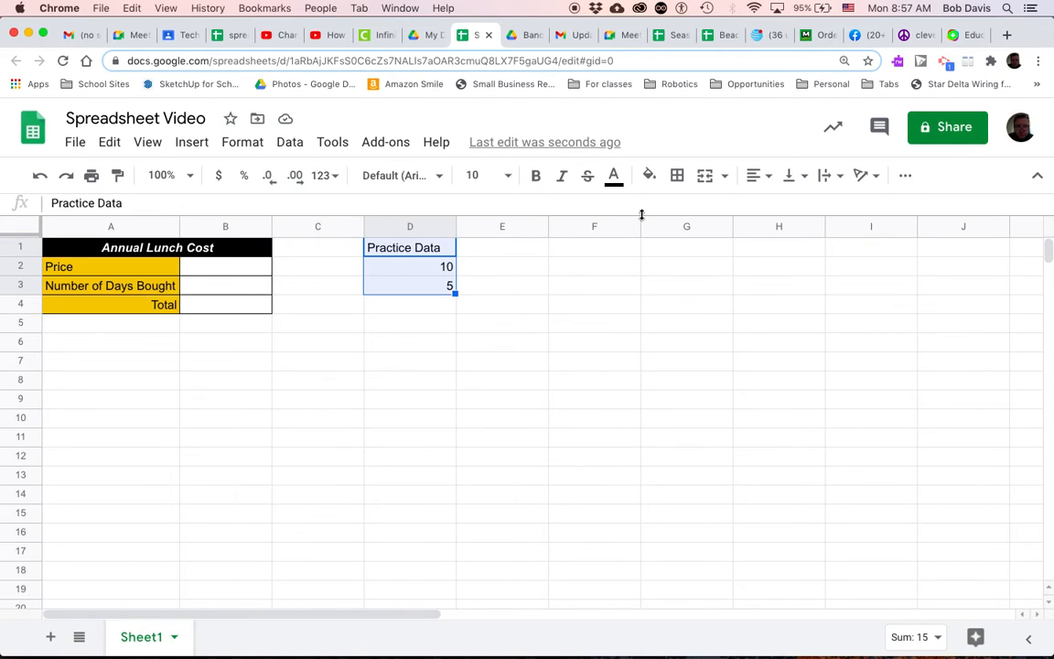
pyautogui.click(677, 175)
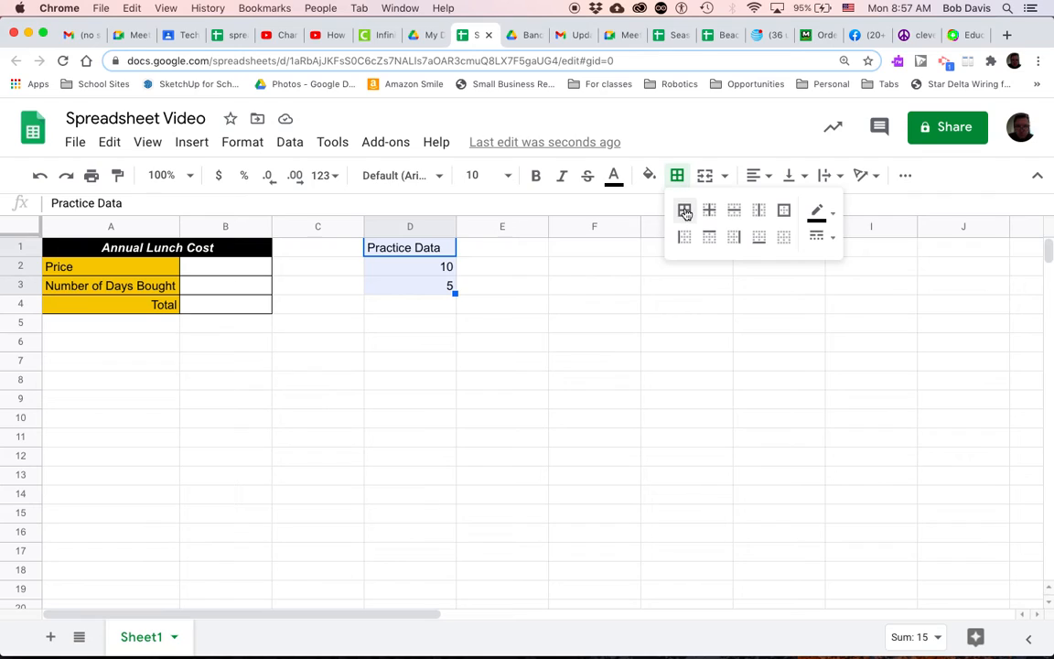
pyautogui.click(684, 211)
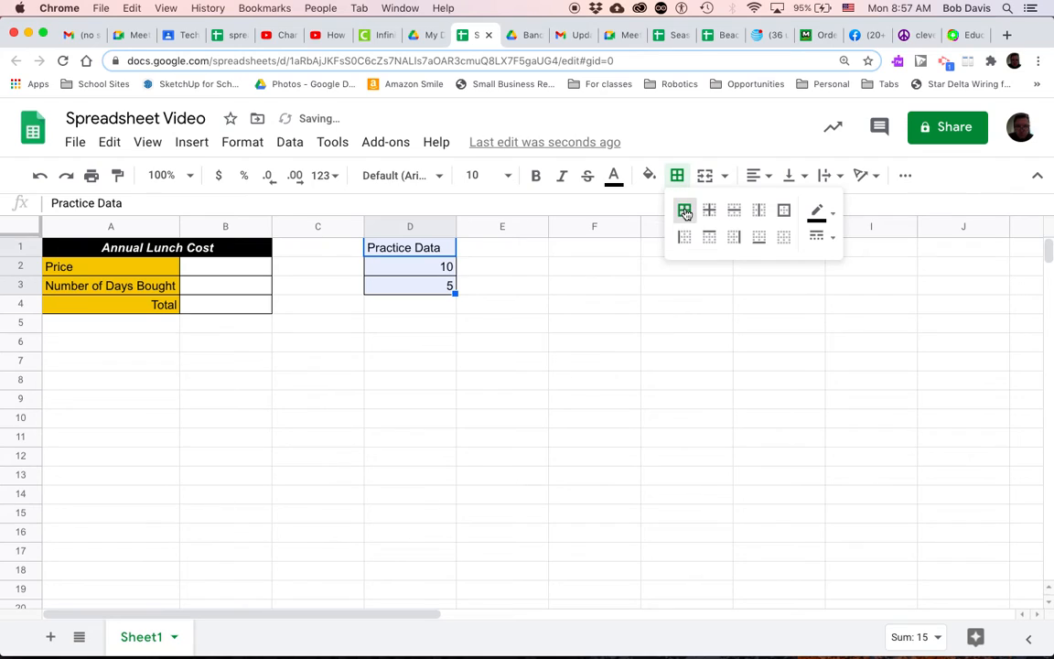
# Step: Give the "Practice Data" heading cell a black fill and white text
pyautogui.click(447, 253)
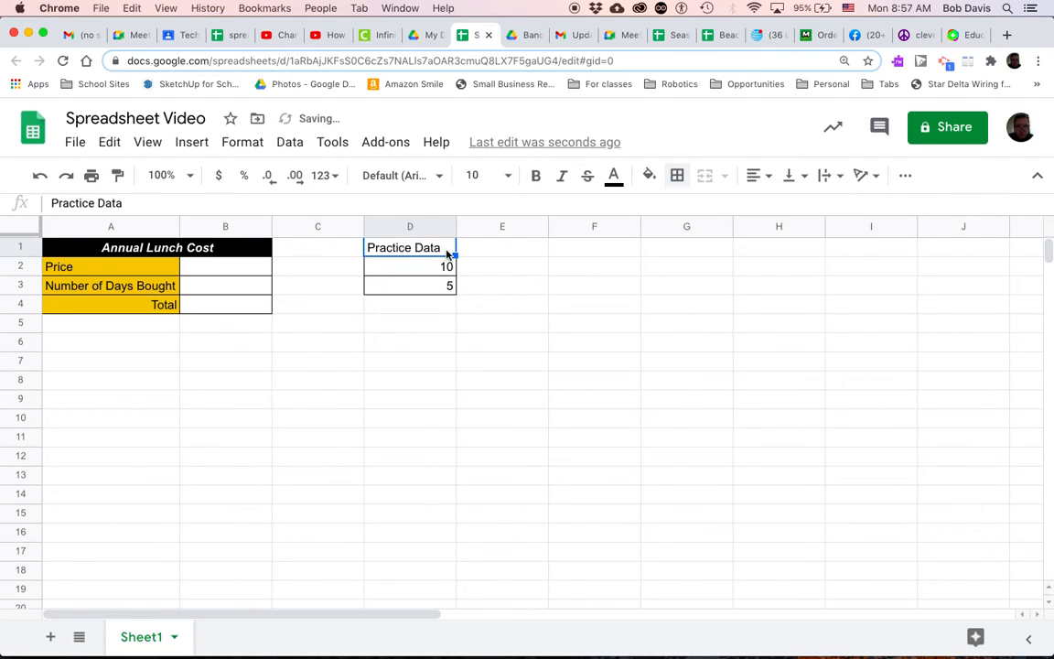
pyautogui.click(649, 175)
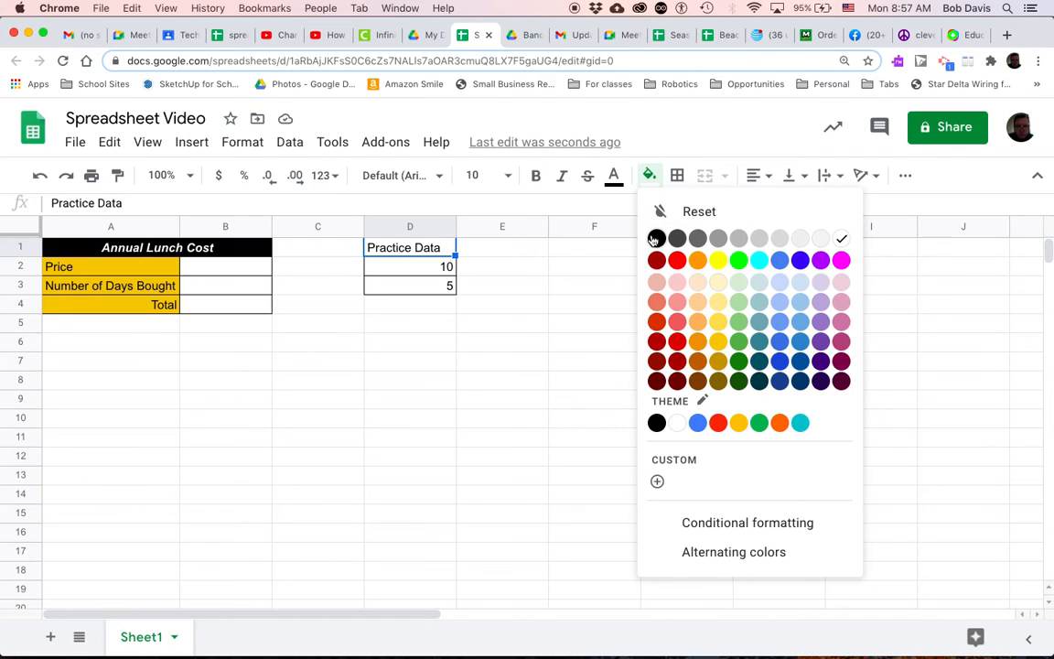
pyautogui.click(656, 239)
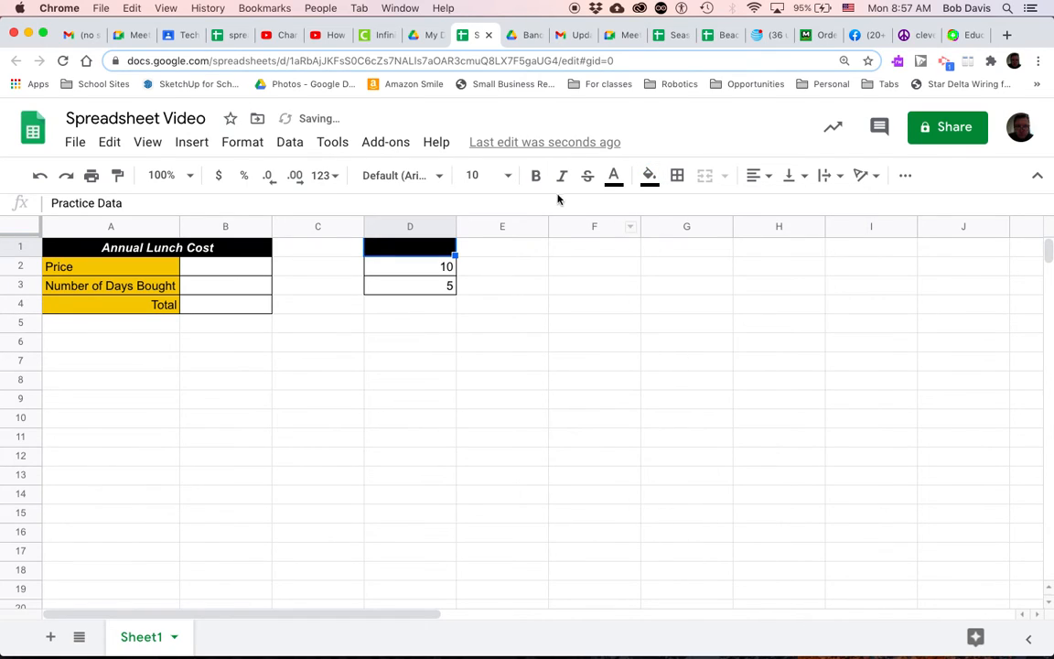
pyautogui.click(614, 177)
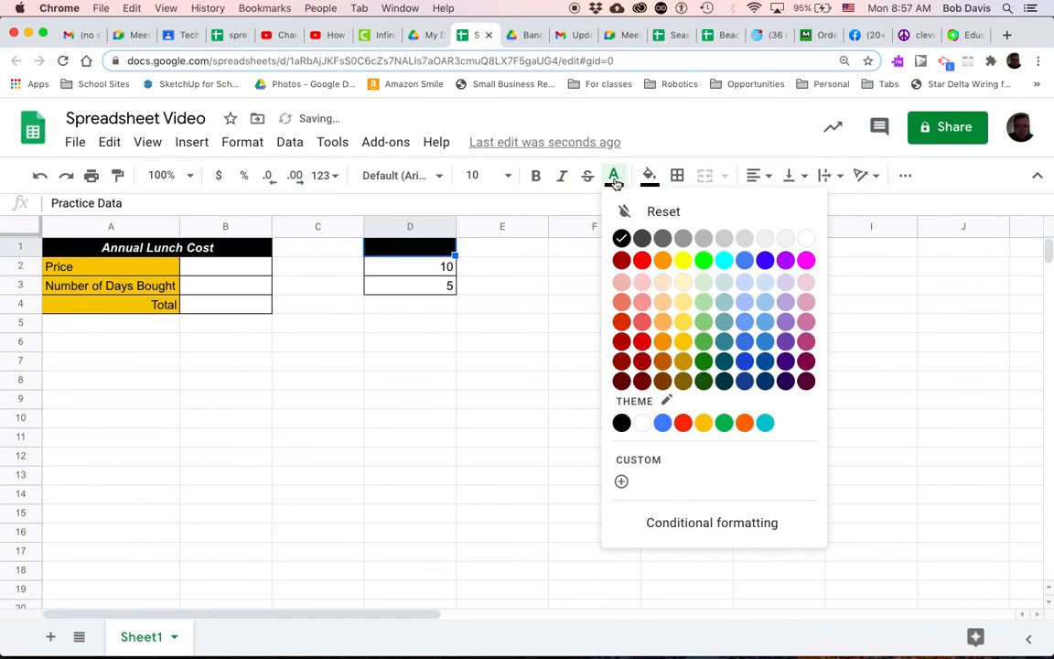
pyautogui.click(806, 240)
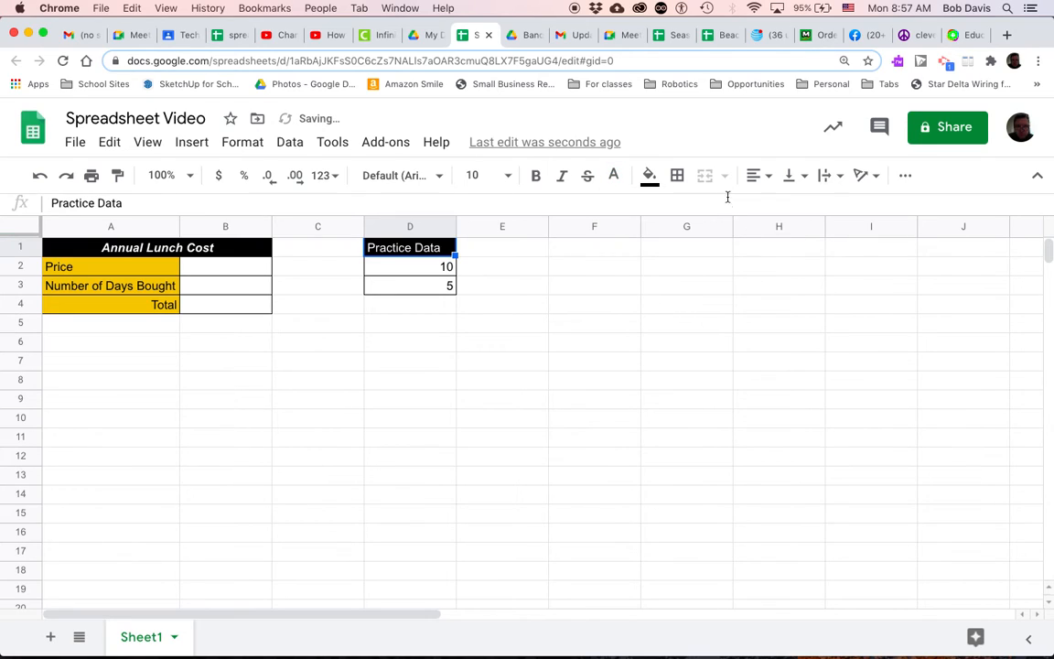
# Step: Center the "Practice Data" heading and make it bold and italic
pyautogui.click(767, 180)
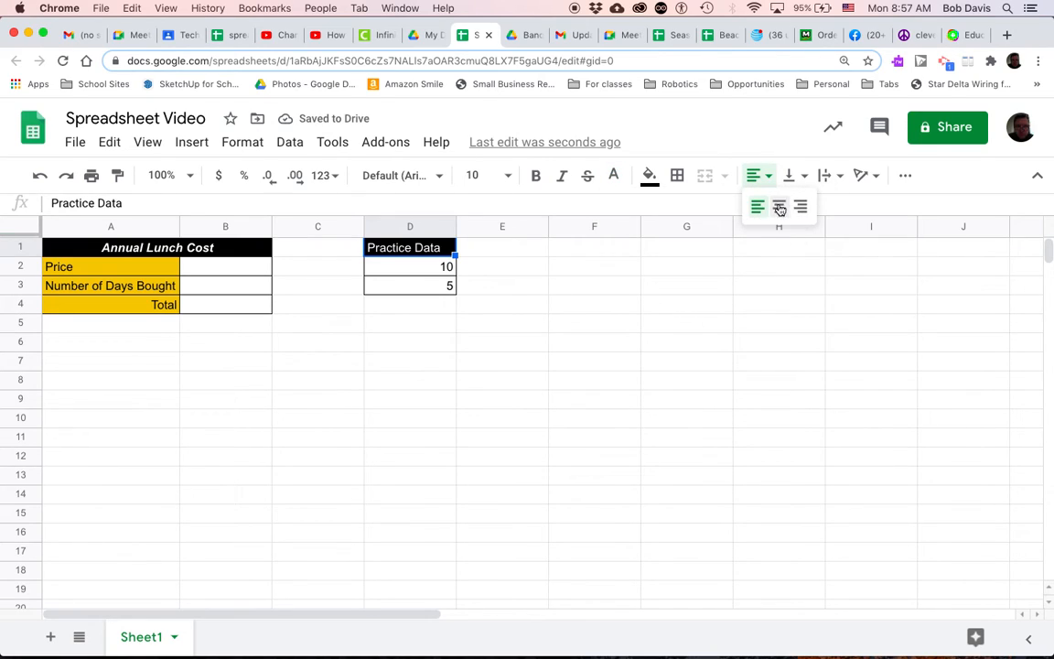
pyautogui.click(779, 204)
pyautogui.click(536, 176)
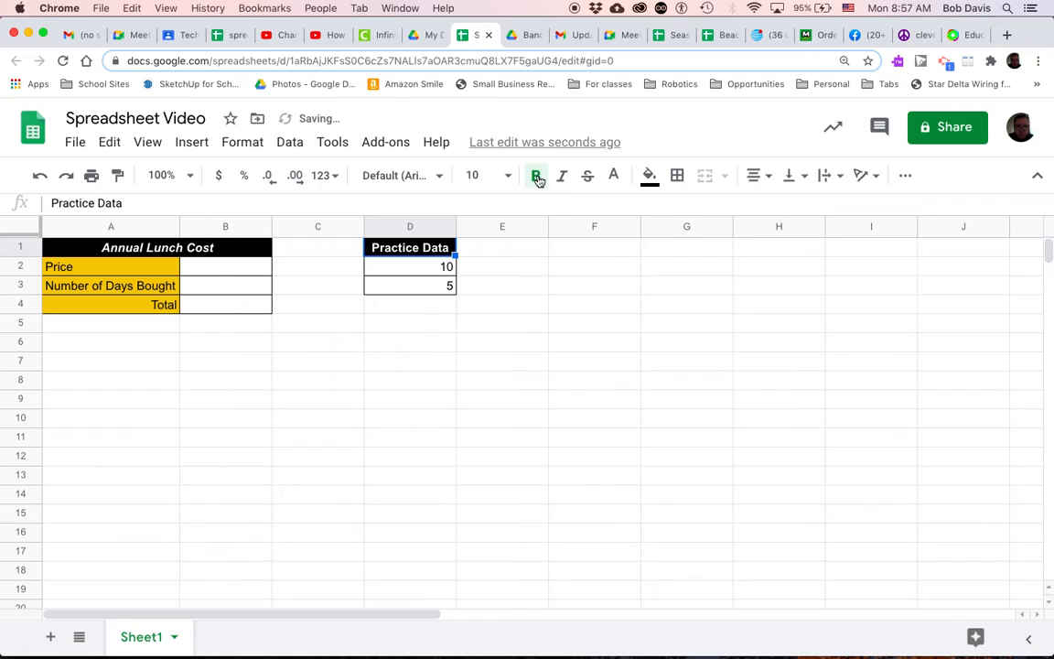
pyautogui.click(563, 177)
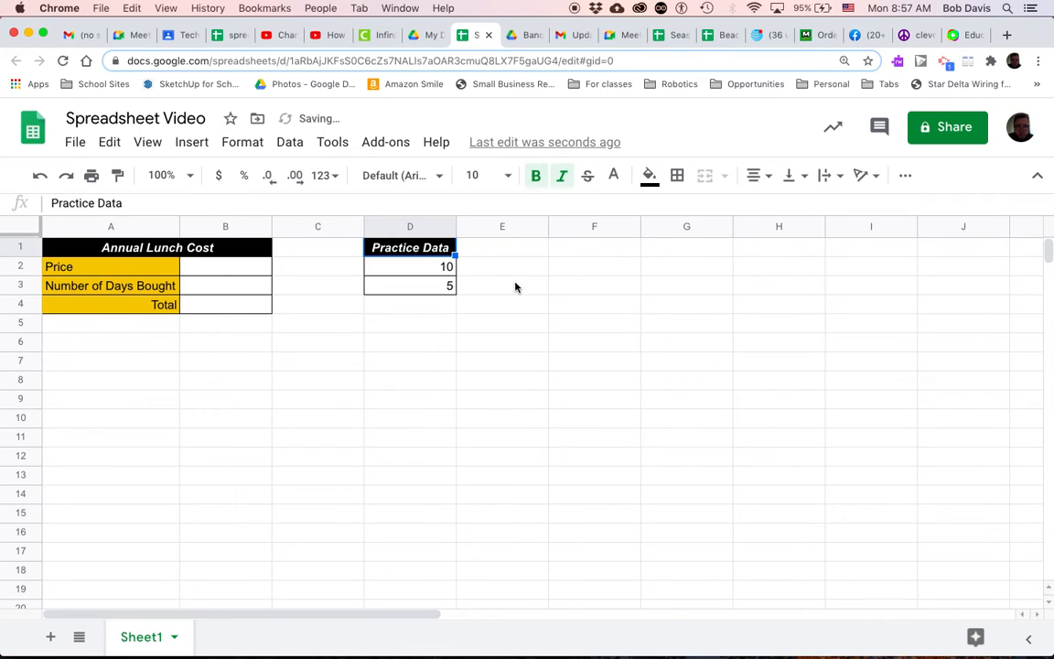
pyautogui.click(494, 320)
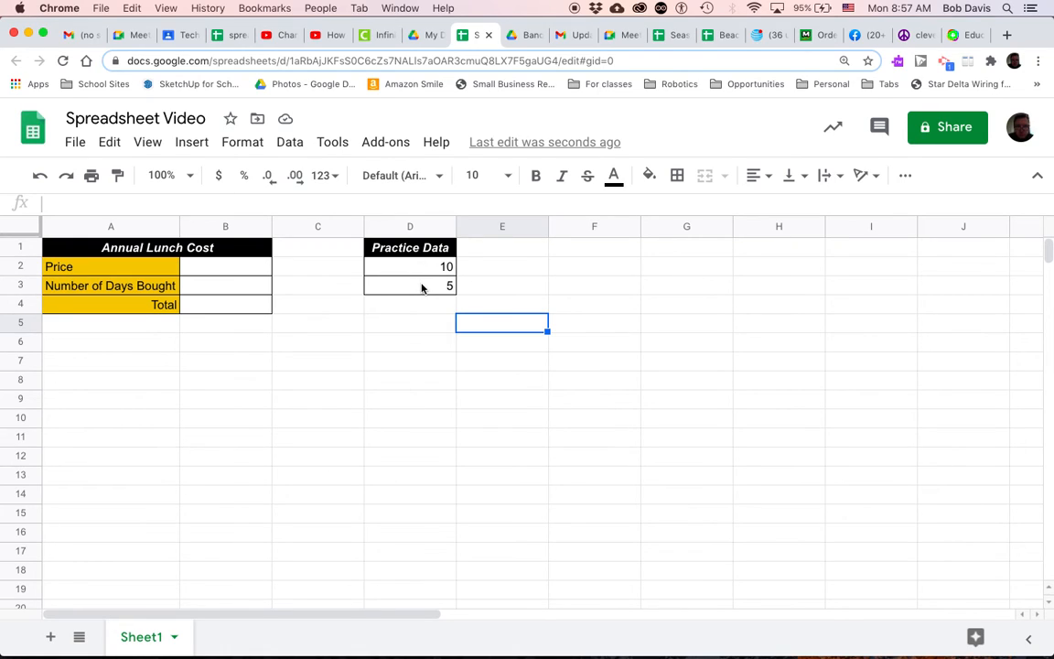
# Step: Enter the labels "Addition", "Subtraction", "Multiplication" and "Division" in cells A6 through A9
pyautogui.click(106, 343)
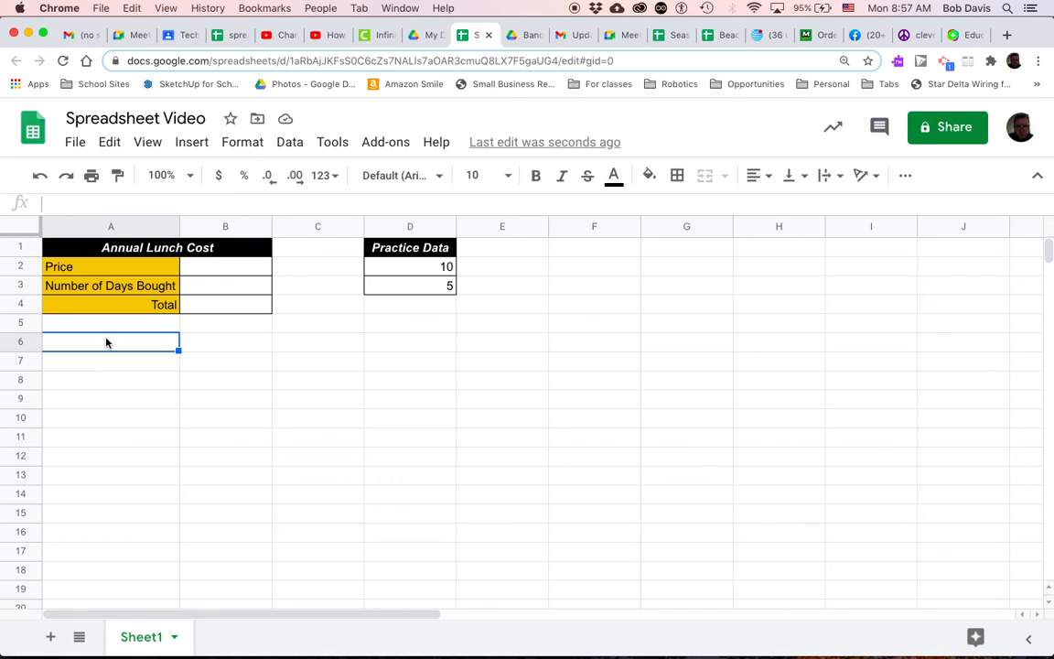
pyautogui.write('Add')
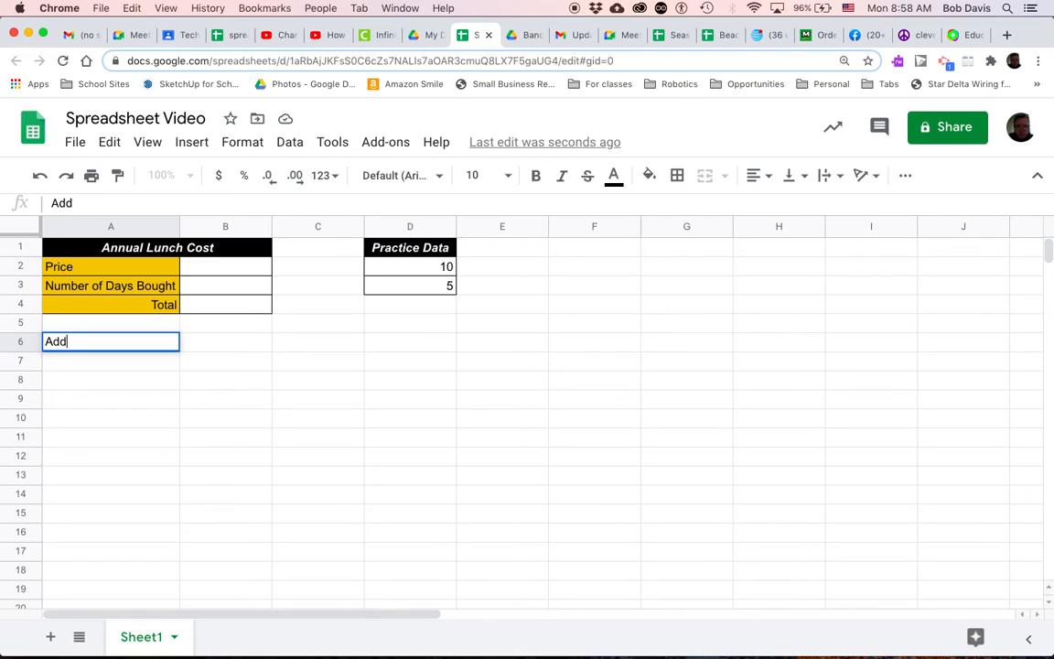
pyautogui.write('ititon')
pyautogui.press('BackSpace')
pyautogui.press('BackSpace')
pyautogui.press('BackSpace')
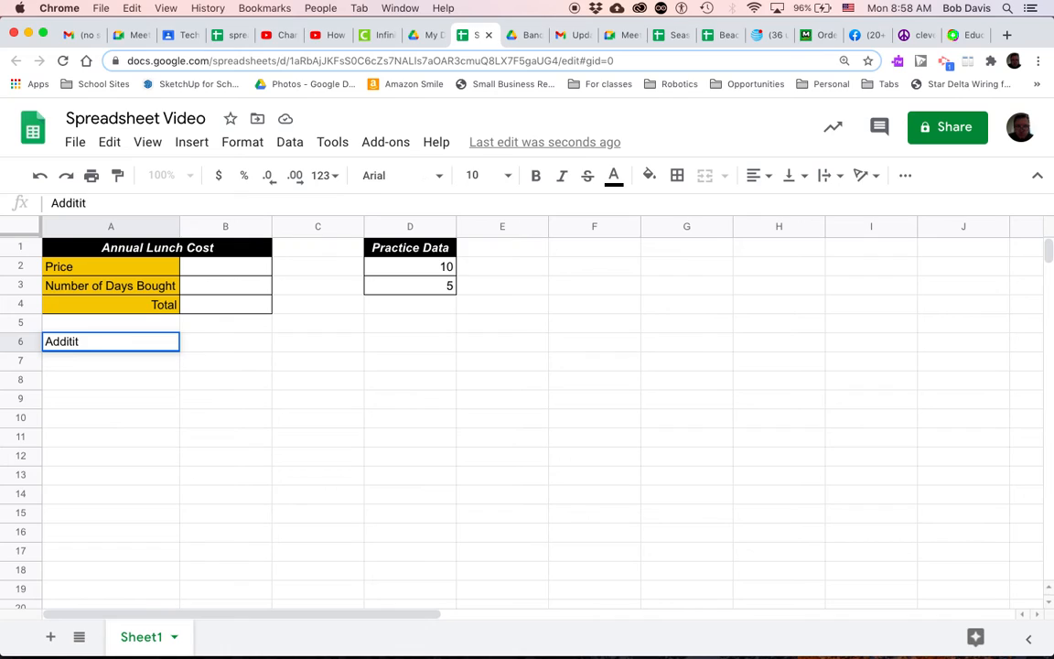
pyautogui.write('on')
pyautogui.press('Return')
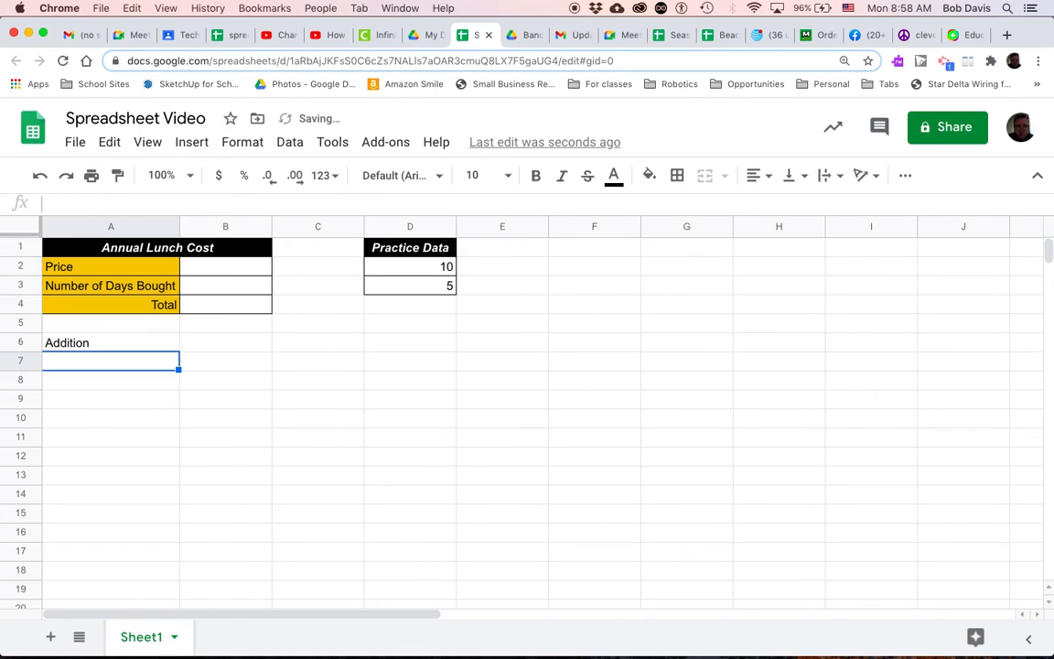
pyautogui.write('Subtra')
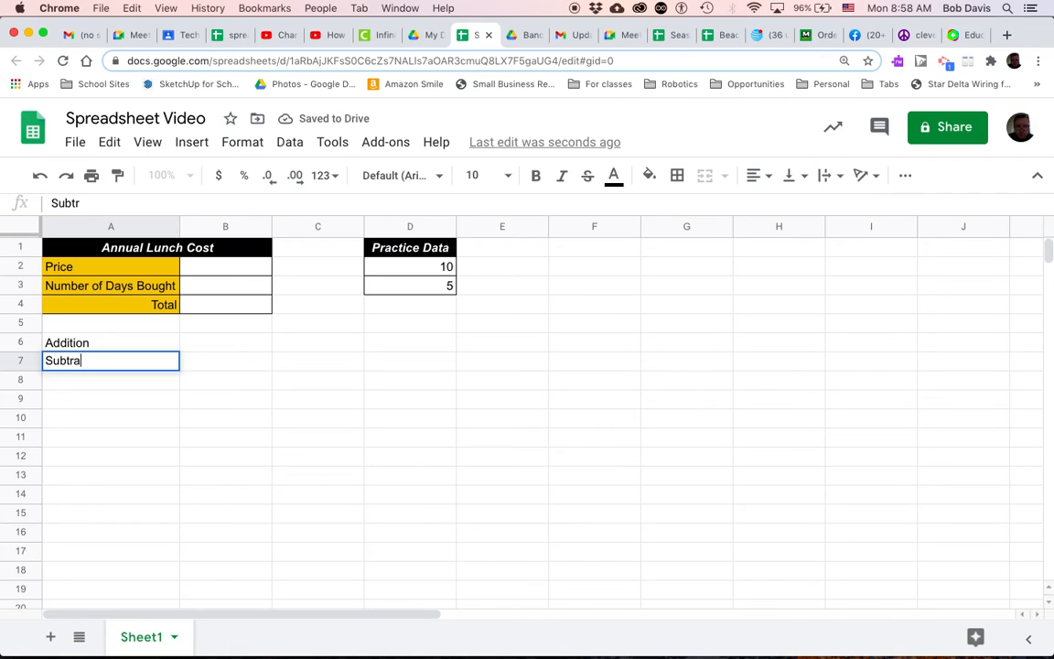
pyautogui.write('ction')
pyautogui.press('Return')
pyautogui.write('Mu')
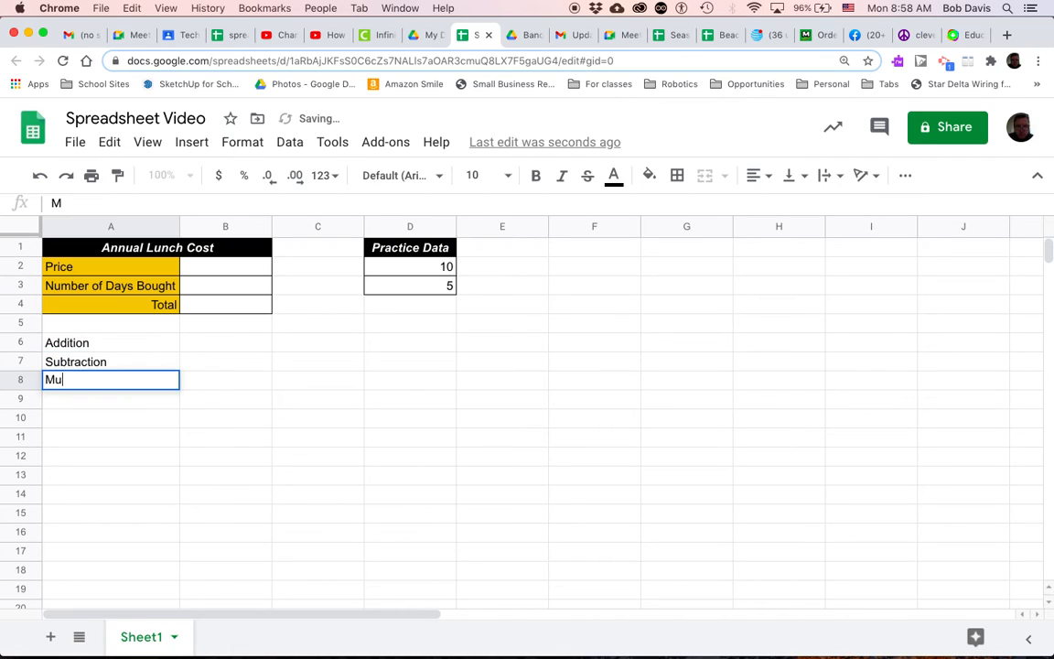
pyautogui.write('ltiplication')
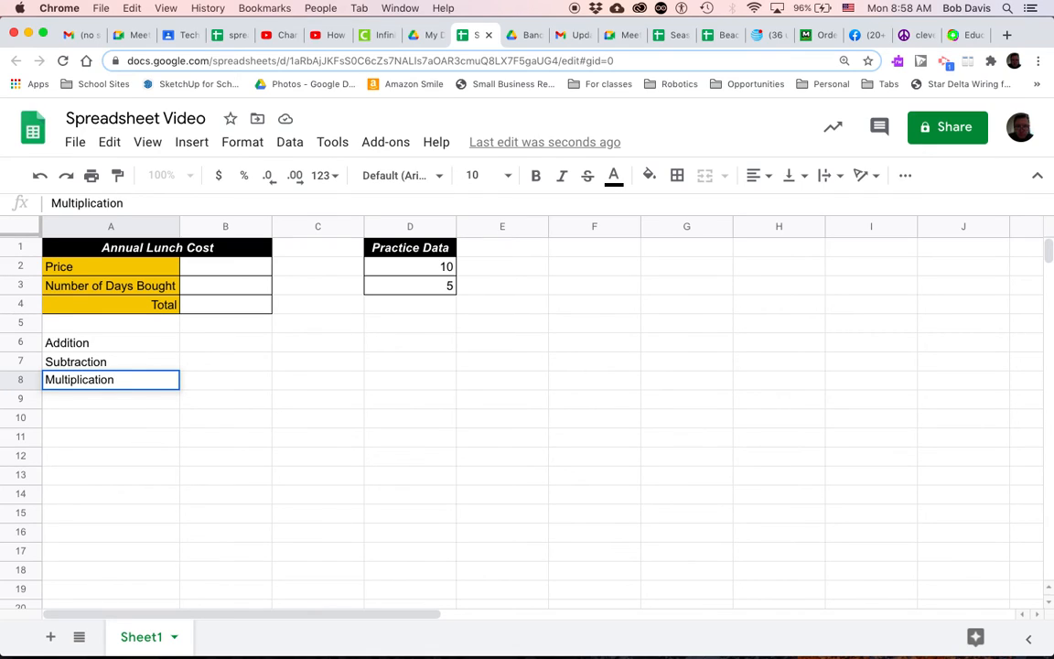
pyautogui.press('Return')
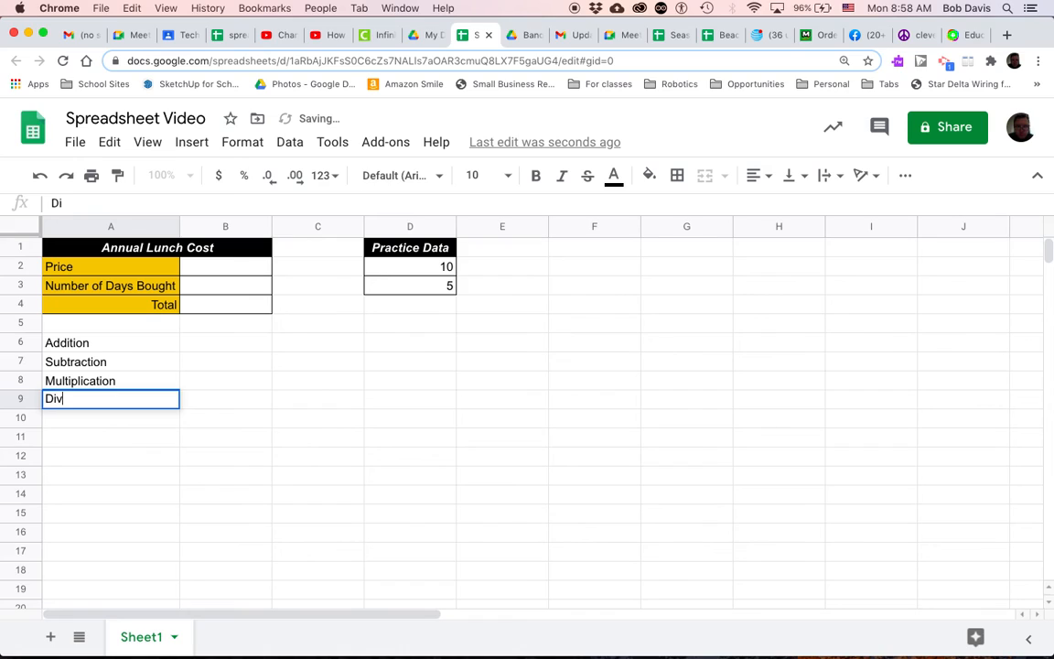
pyautogui.write('sion')
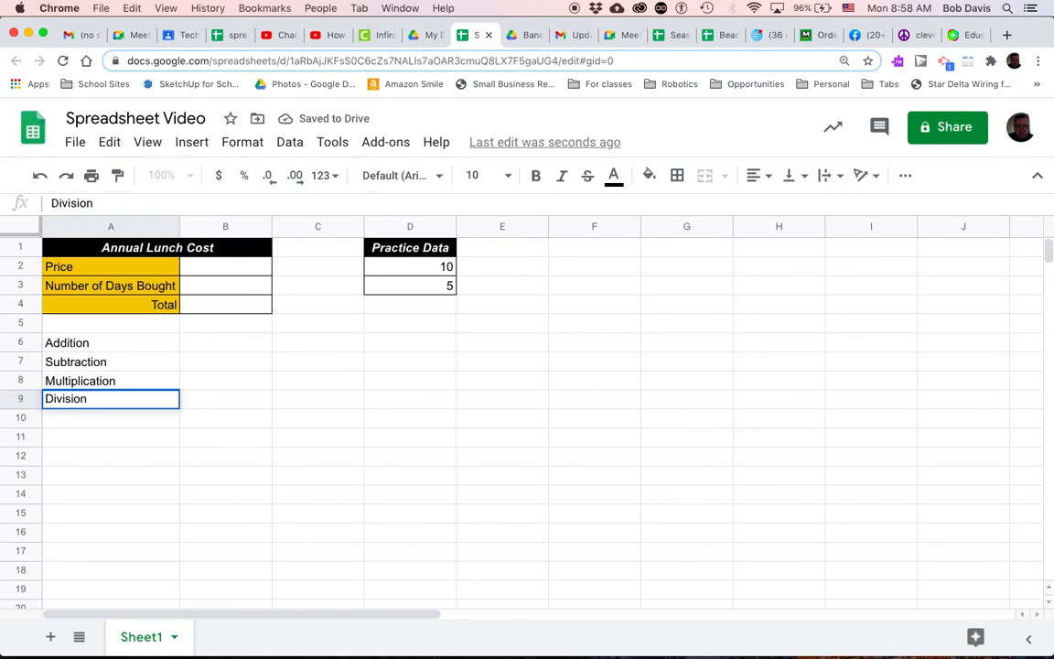
# Step: Apply all borders to the operations range A6:B9
pyautogui.moveTo(128, 349); pyautogui.dragTo(220, 409)
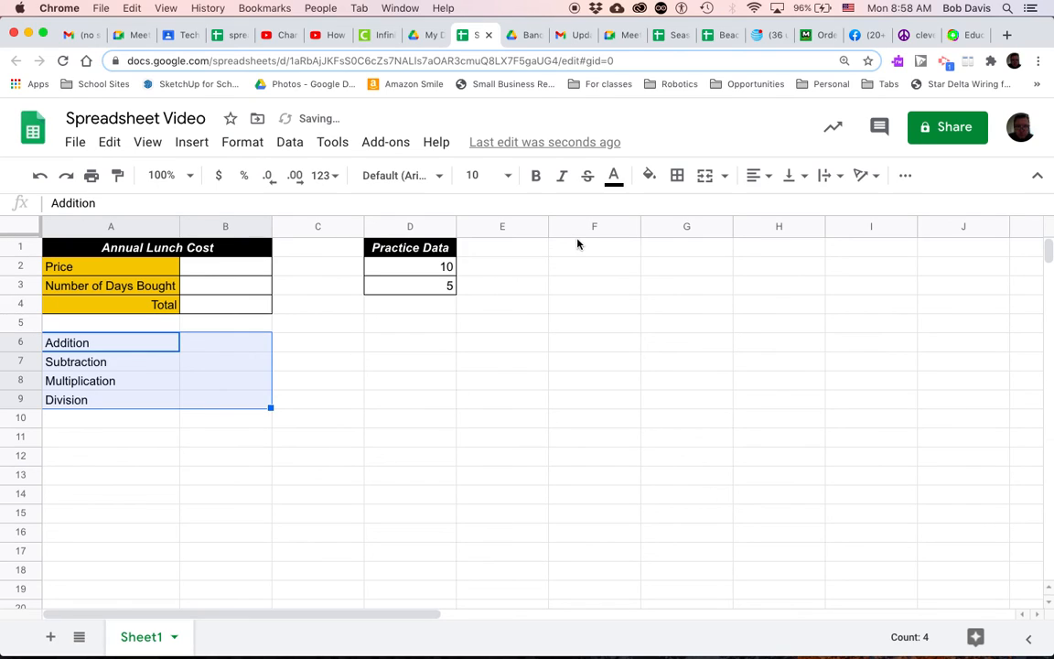
pyautogui.click(676, 179)
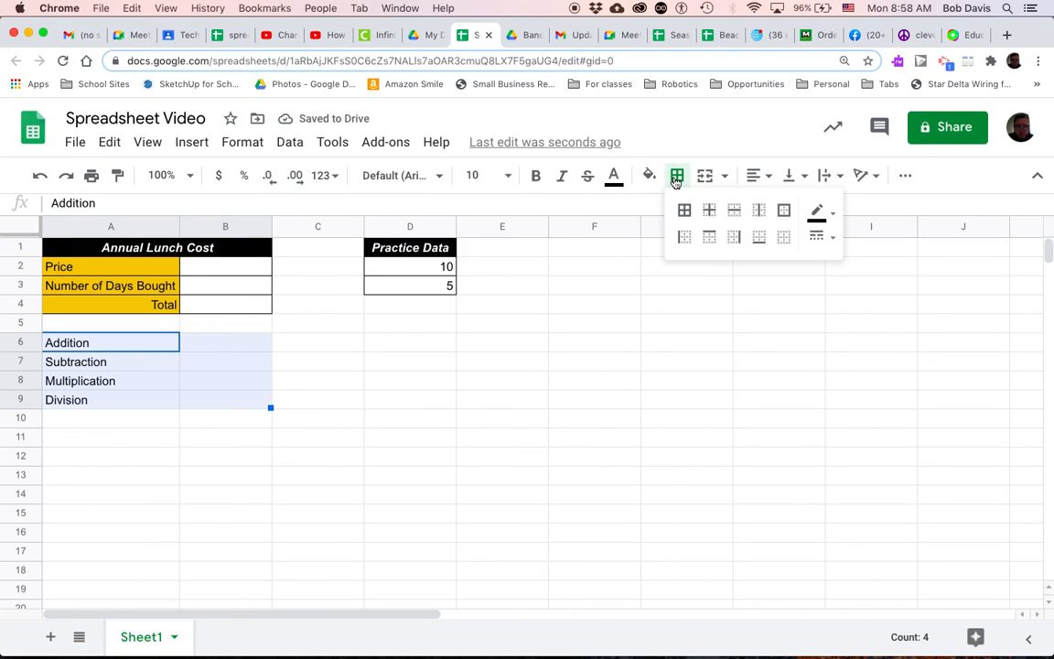
pyautogui.click(684, 210)
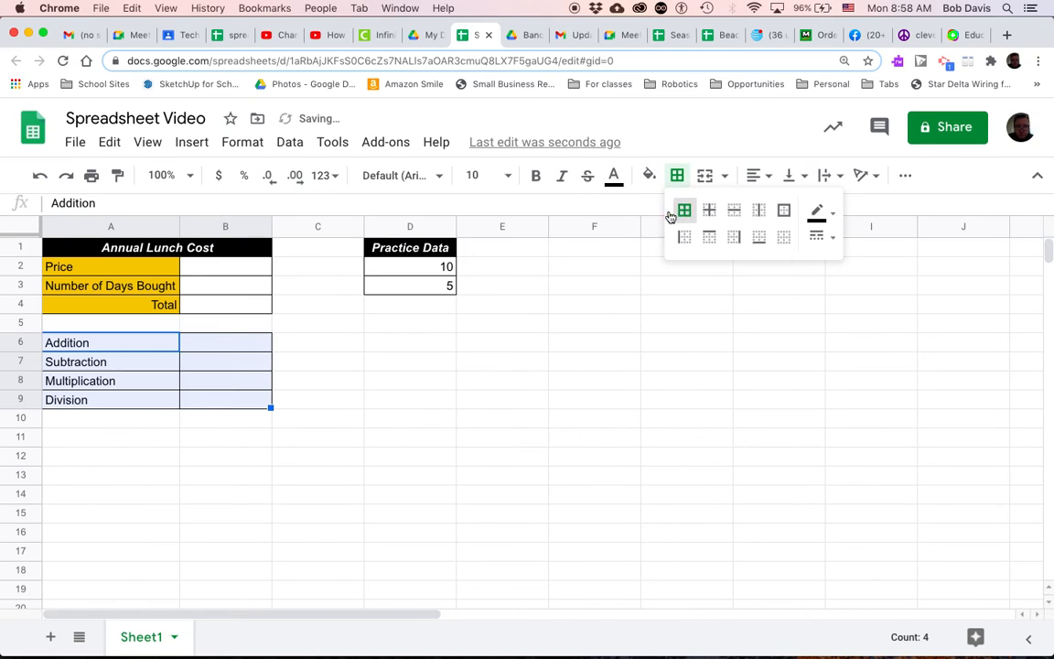
# Step: Format the operation labels in A6:A9 with a black fill and bold white text
pyautogui.moveTo(135, 348); pyautogui.dragTo(136, 397)
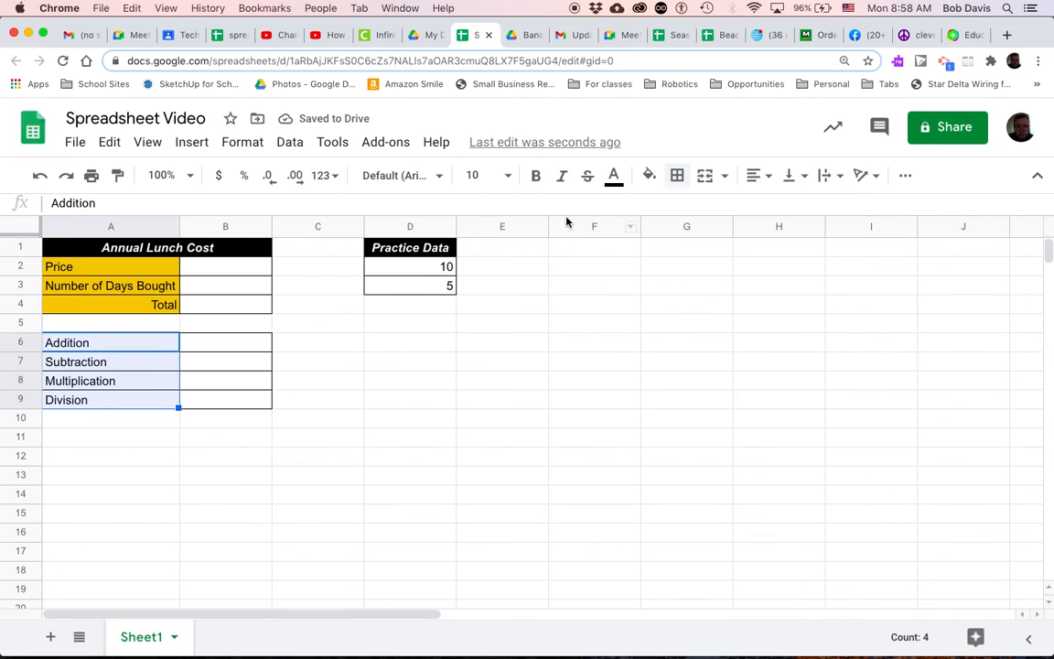
pyautogui.click(648, 175)
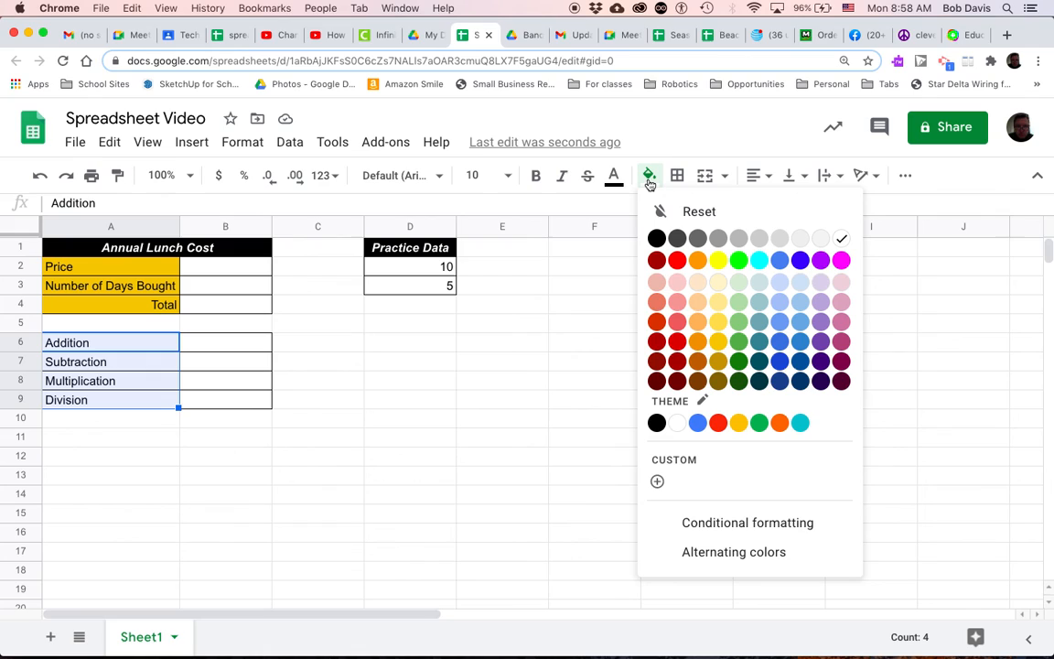
pyautogui.click(656, 239)
pyautogui.click(614, 176)
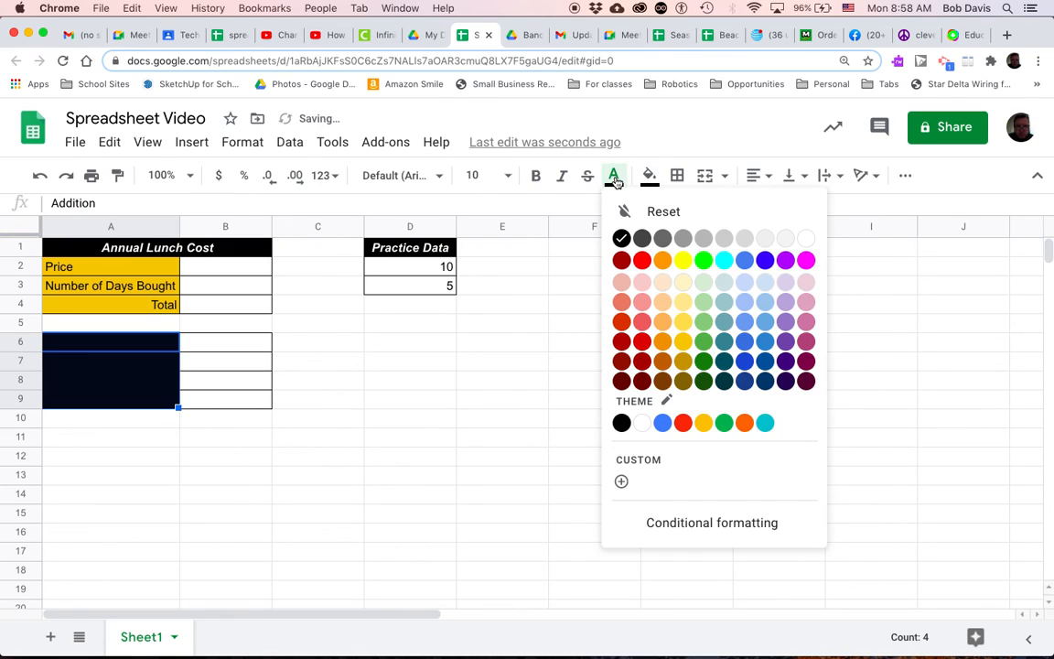
pyautogui.click(804, 237)
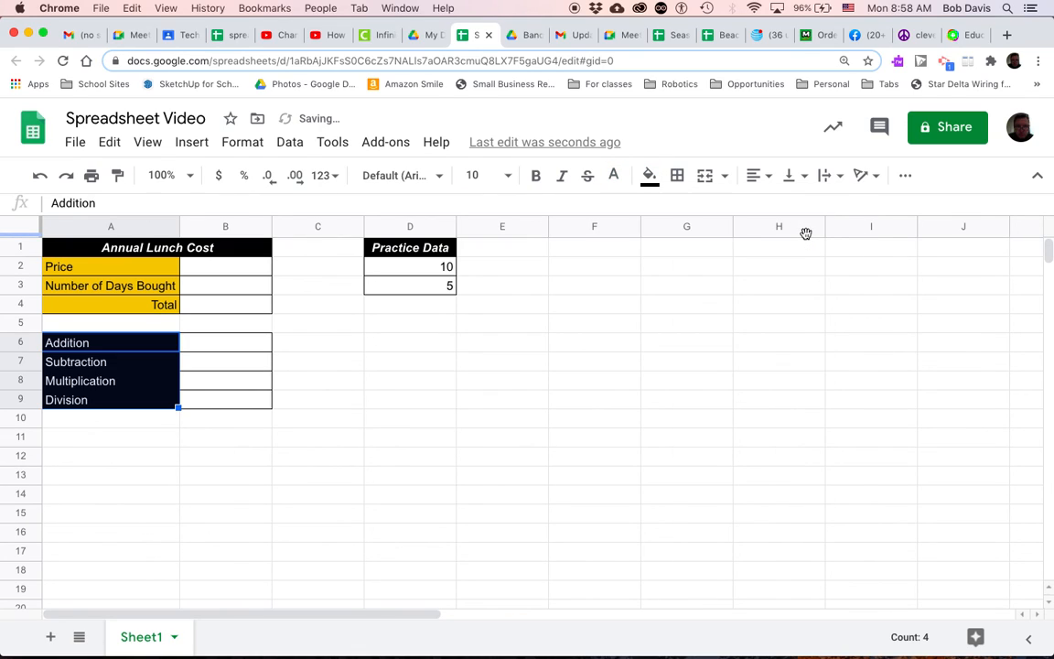
pyautogui.click(536, 178)
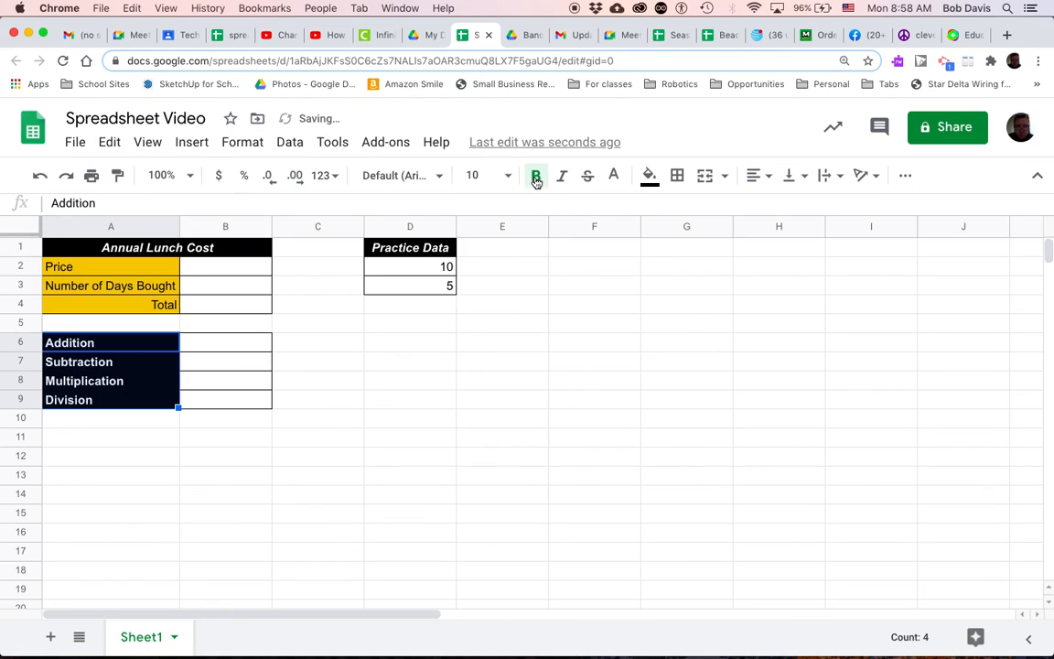
pyautogui.click(343, 440)
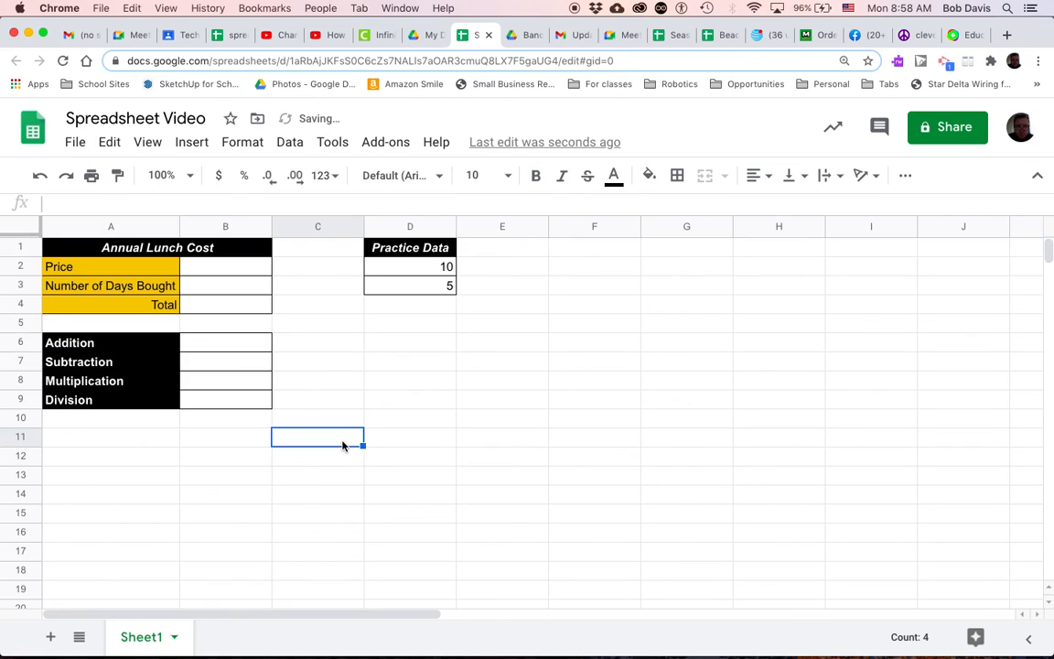